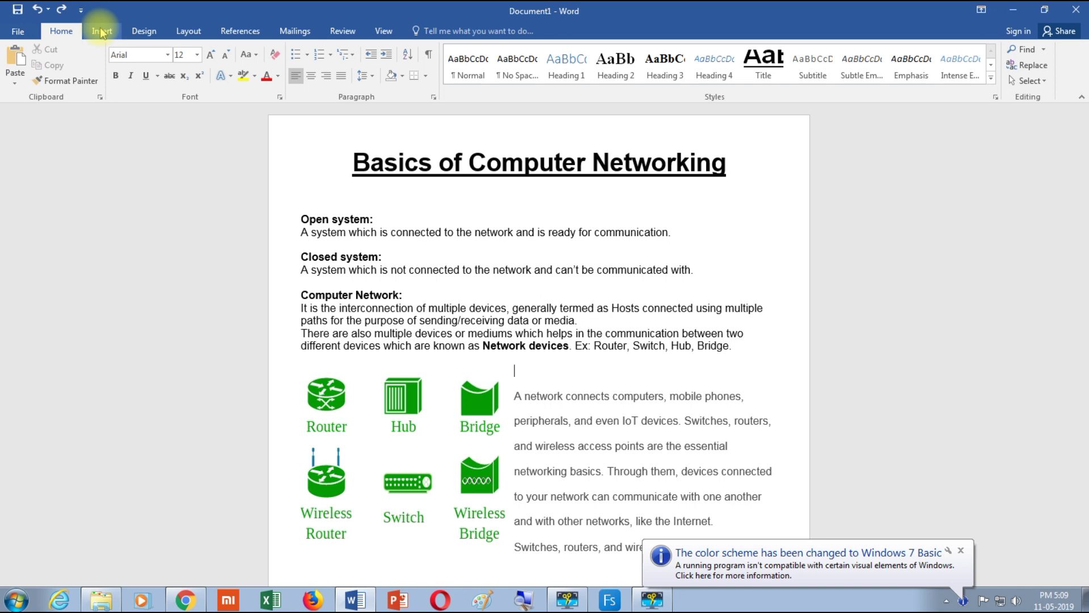
Show the Insert ribbon commands and look through the networking document.
left_click(103, 30)
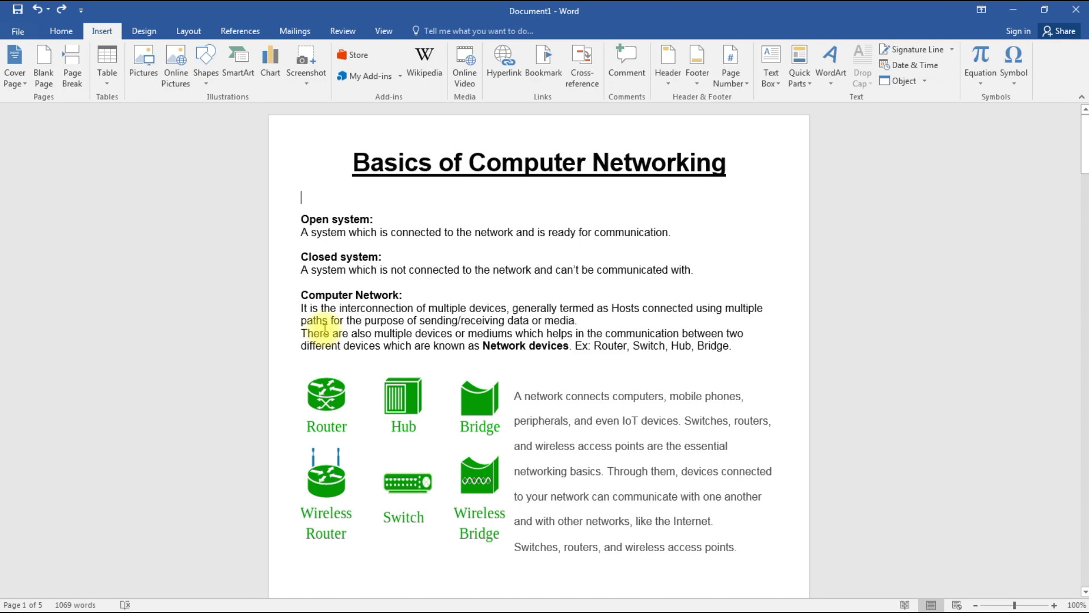
scroll(593, 398, "down", 2)
scroll(594, 398, "down", 4)
scroll(595, 395, "down", 2)
scroll(595, 393, "up", 3)
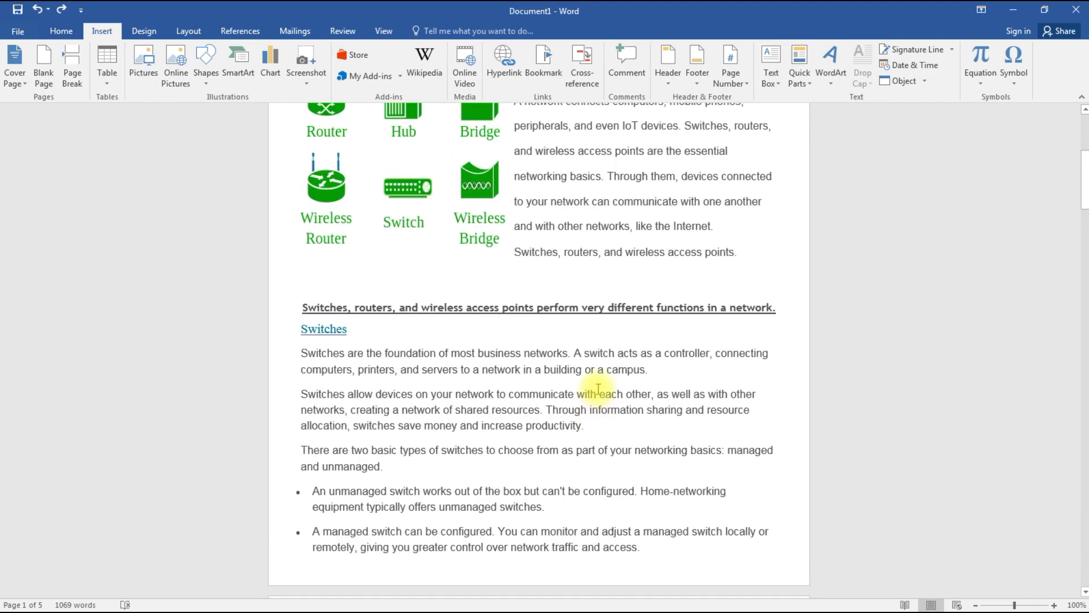
scroll(595, 393, "up", 4)
scroll(595, 393, "up", 1)
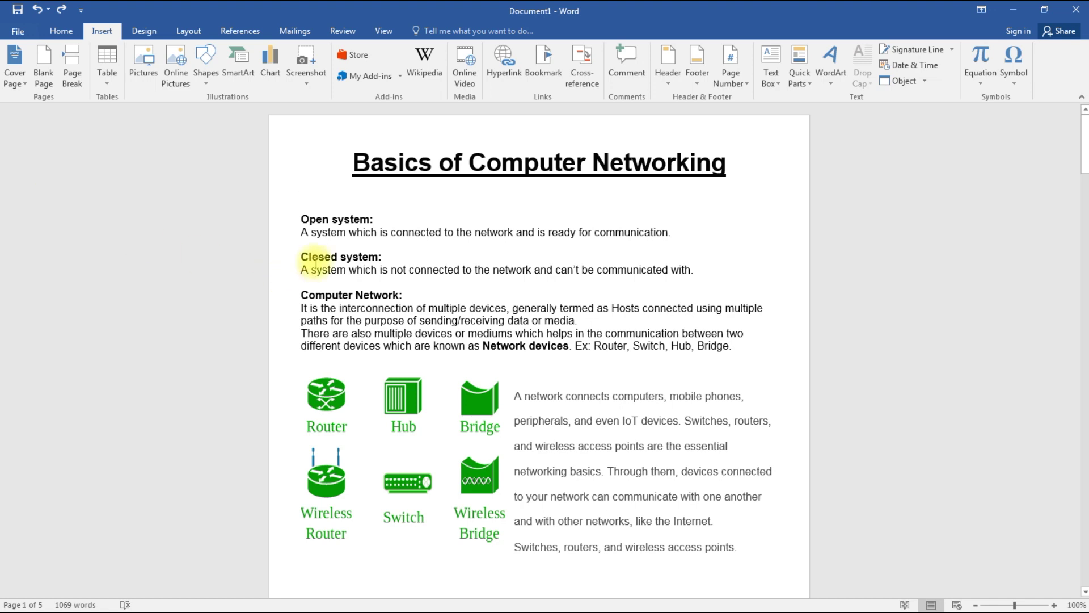
Place the insertion point just before the Basics of Computer Networking title.
scroll(482, 300, "down", 5)
scroll(494, 324, "down", 5)
scroll(494, 323, "down", 4)
scroll(494, 325, "up", 5)
scroll(494, 325, "up", 5)
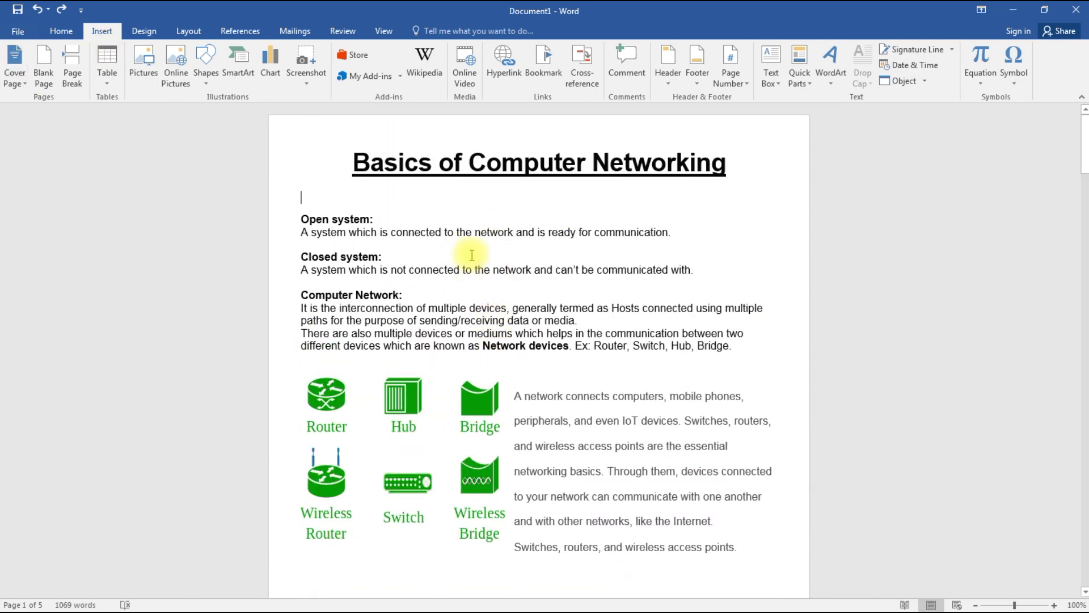
left_click(349, 159)
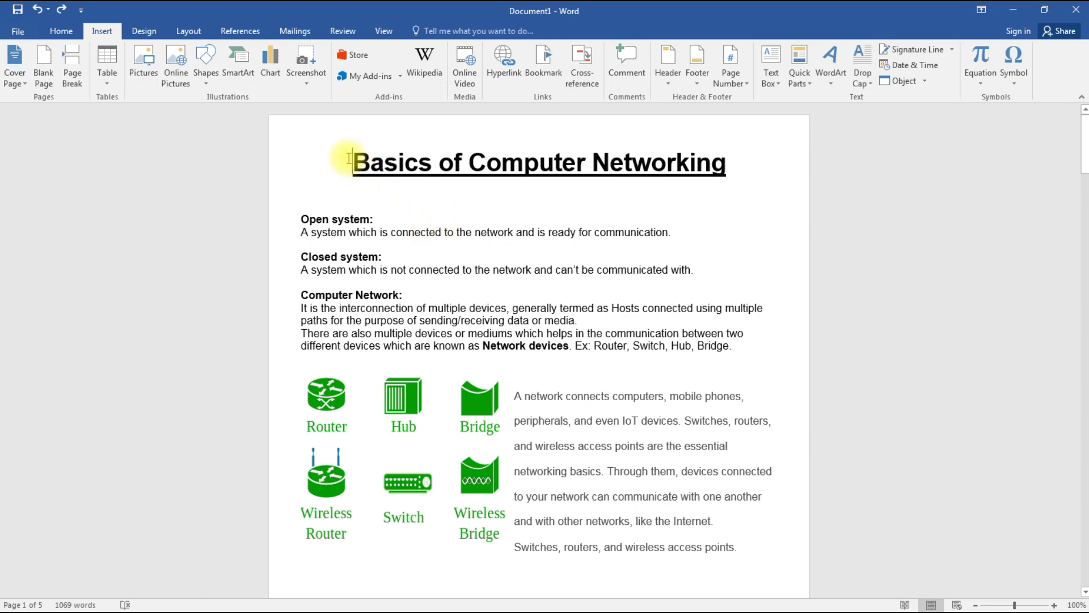
scroll(568, 323, "down", 4)
scroll(567, 317, "up", 4)
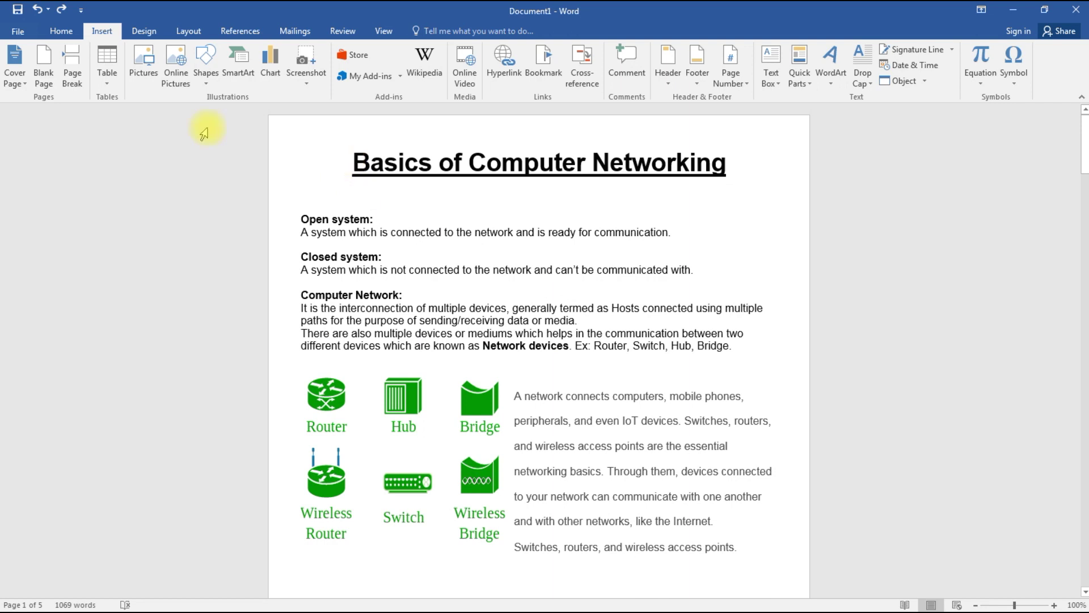
left_click(43, 68)
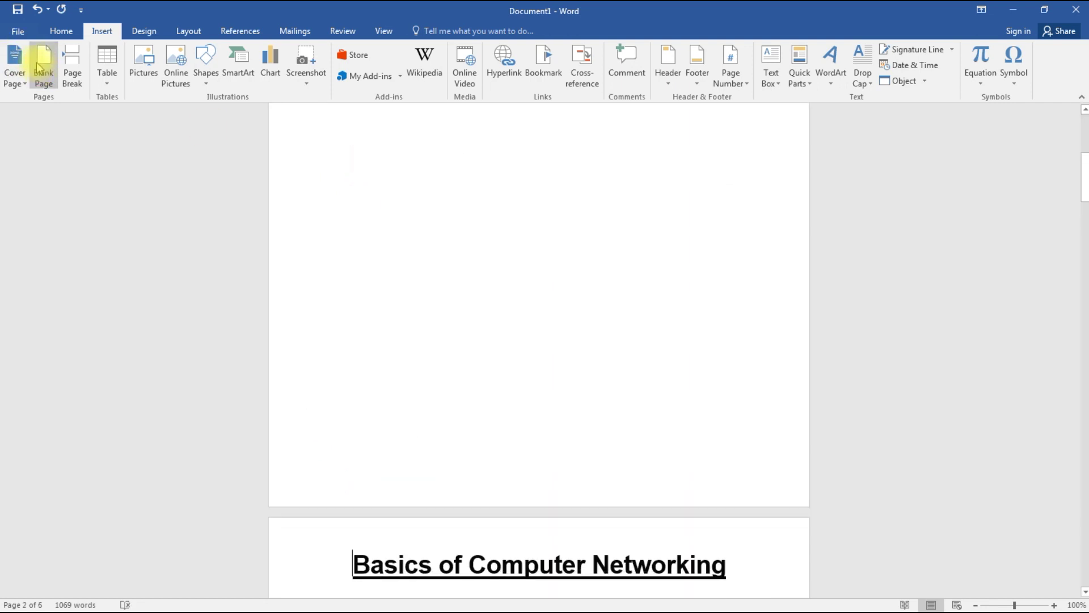
scroll(496, 441, "up", 1)
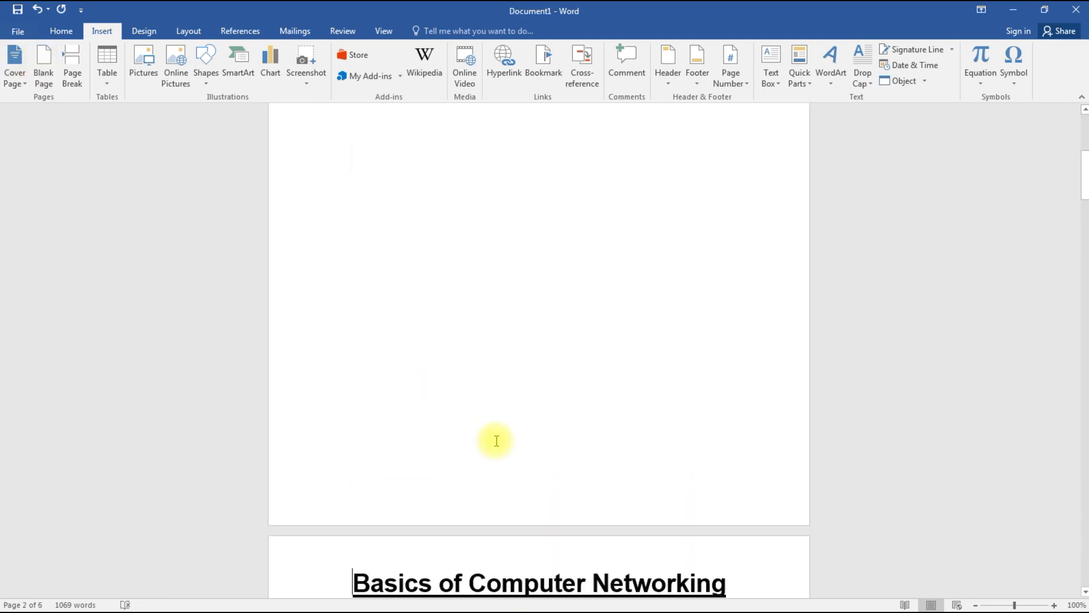
scroll(497, 434, "down", 1)
scroll(501, 420, "up", 3)
scroll(502, 411, "down", 2)
scroll(501, 411, "down", 5)
scroll(499, 436, "up", 5)
scroll(499, 436, "up", 5)
left_click(470, 263)
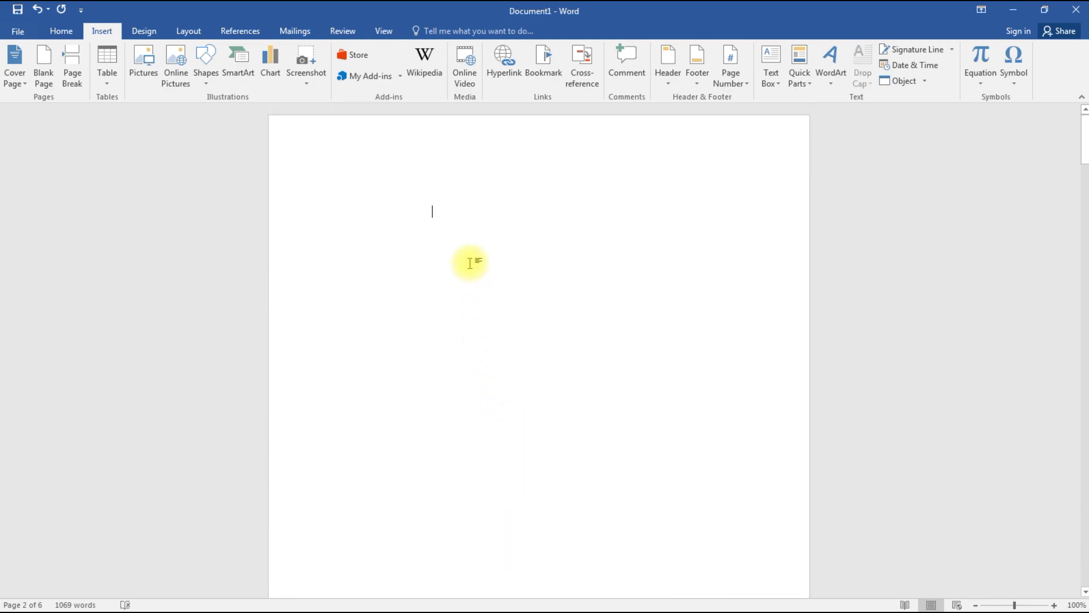
key("ctrl+z")
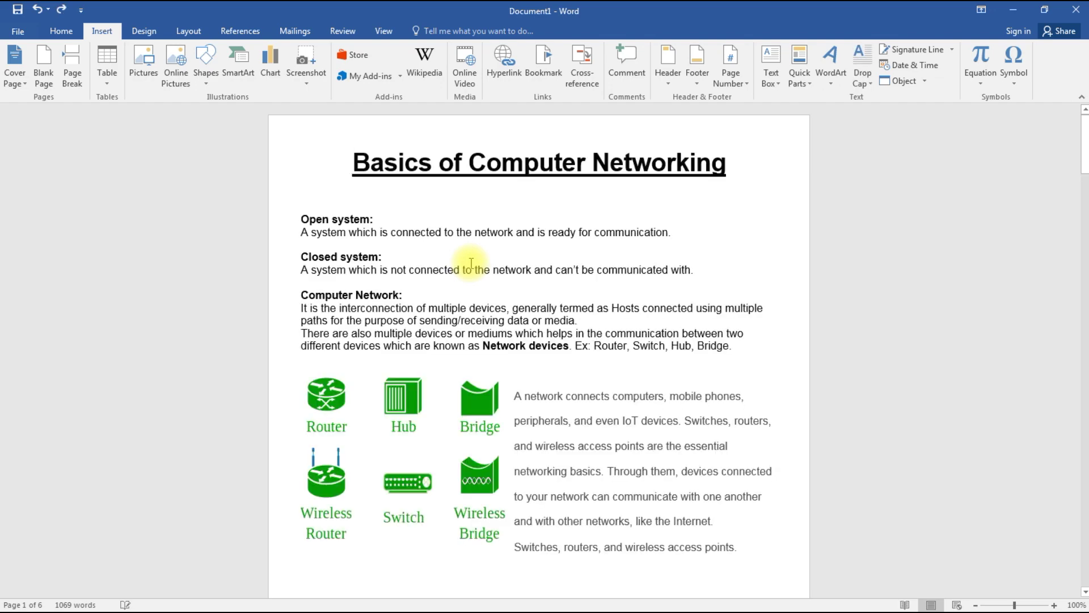
scroll(461, 324, "down", 5)
scroll(462, 253, "down", 5)
scroll(459, 323, "down", 5)
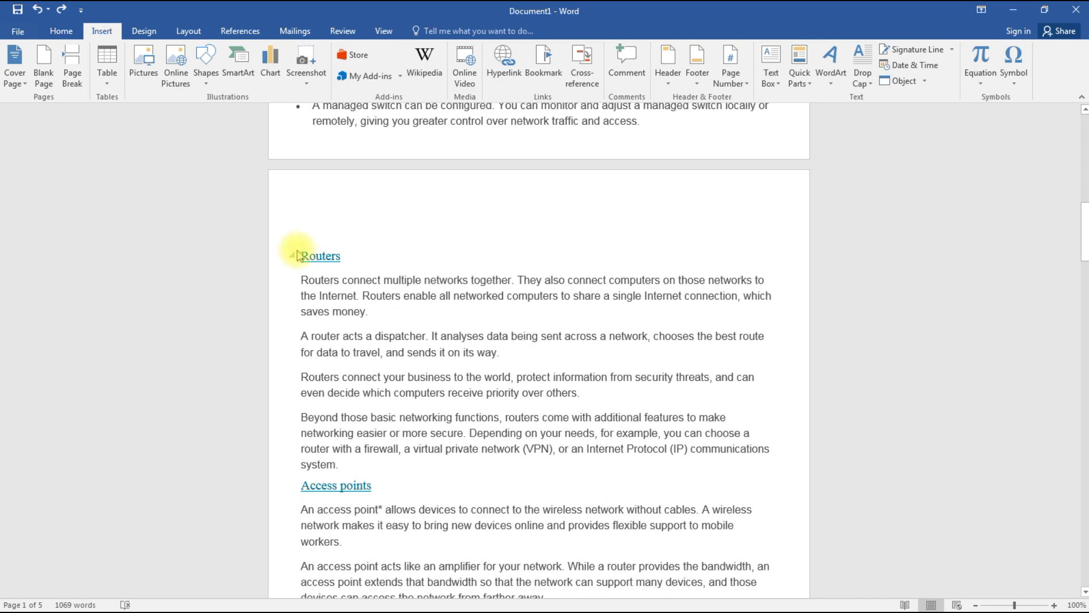
left_click(342, 256)
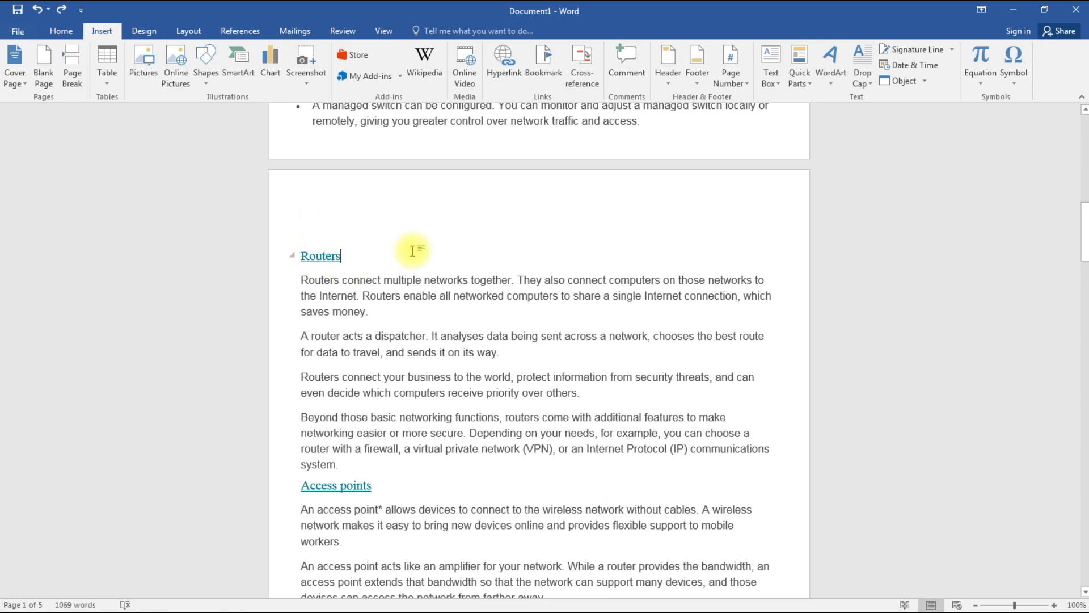
left_click(43, 73)
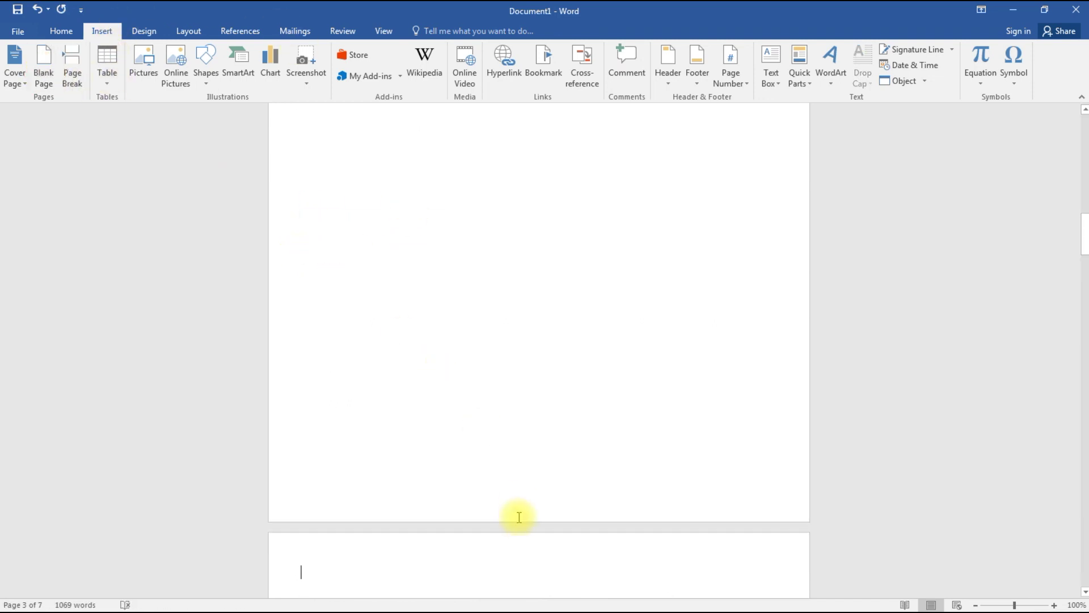
scroll(518, 514, "down", 2)
scroll(518, 514, "down", 2)
scroll(518, 514, "down", 1)
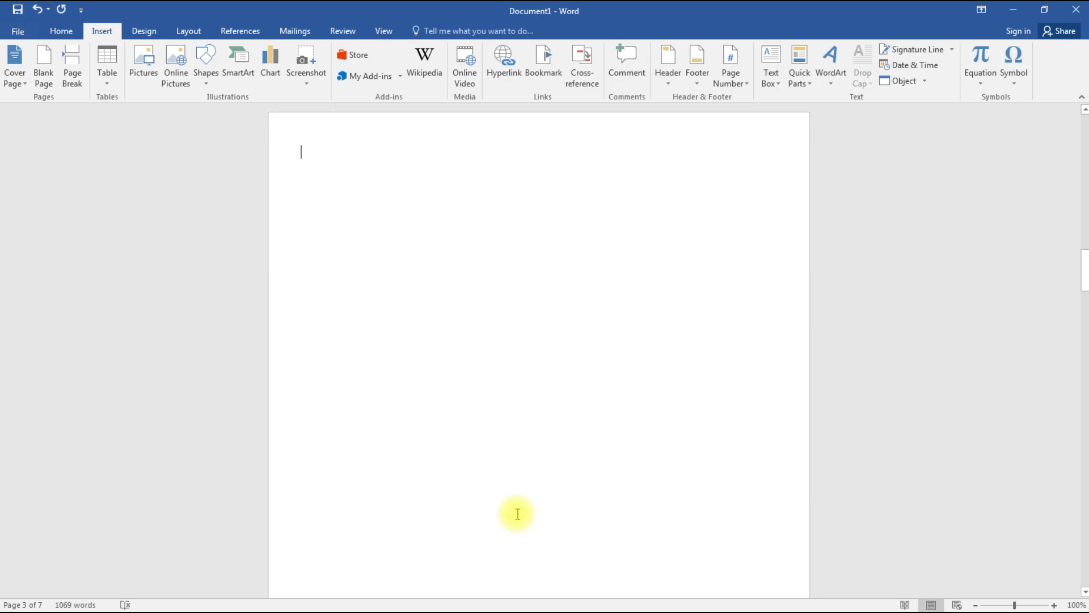
scroll(518, 514, "up", 3)
scroll(518, 511, "up", 5)
scroll(519, 504, "up", 5)
scroll(521, 499, "up", 5)
scroll(522, 484, "up", 4)
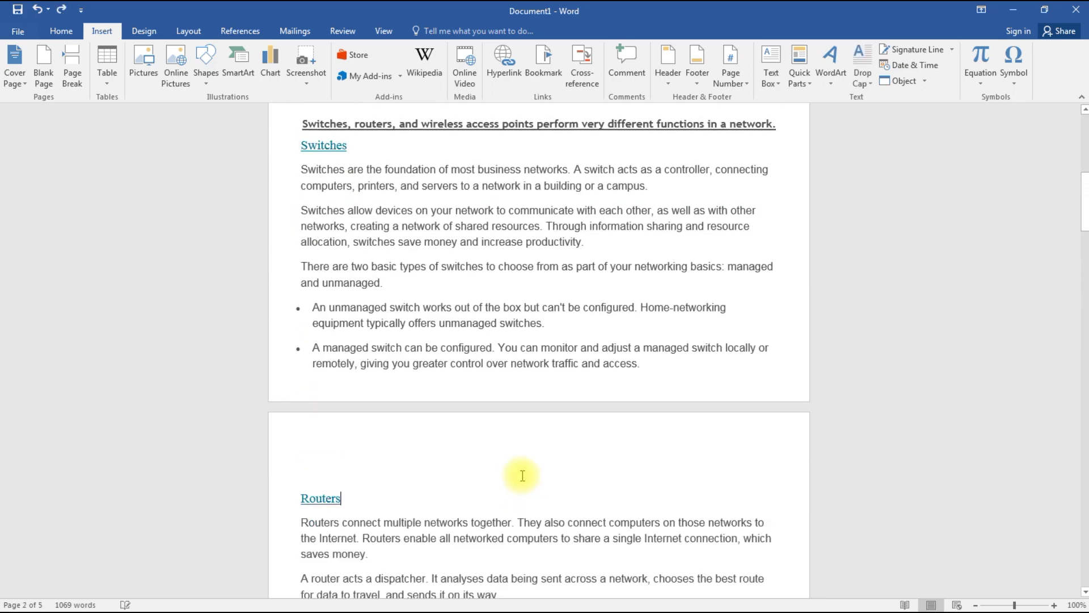
scroll(519, 470, "up", 4)
scroll(518, 462, "up", 5)
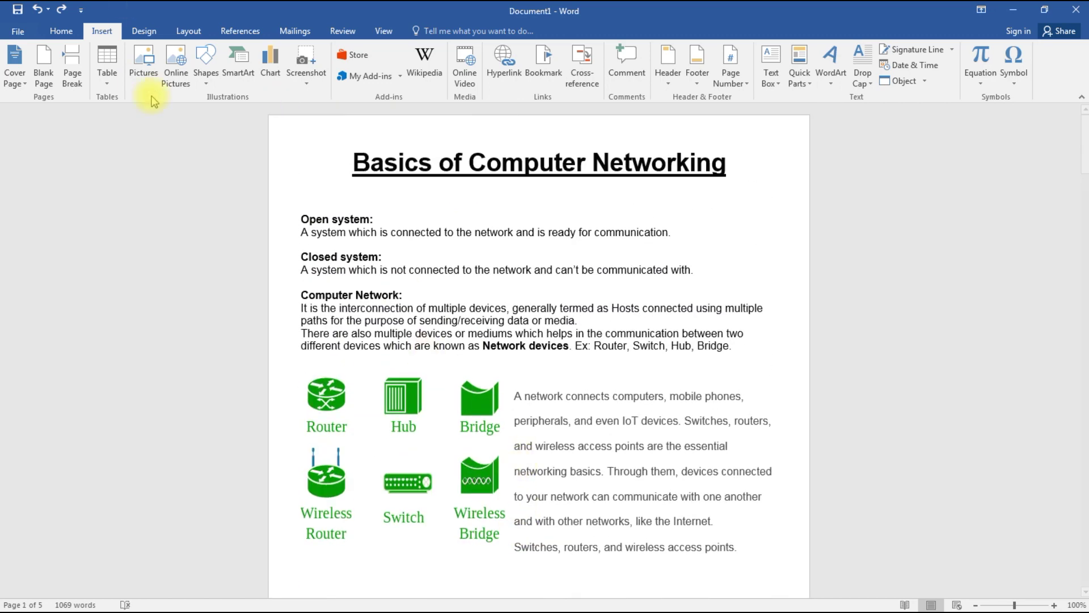
Insert a blank page in front of the Basics of Computer Networking title.
left_click(345, 161)
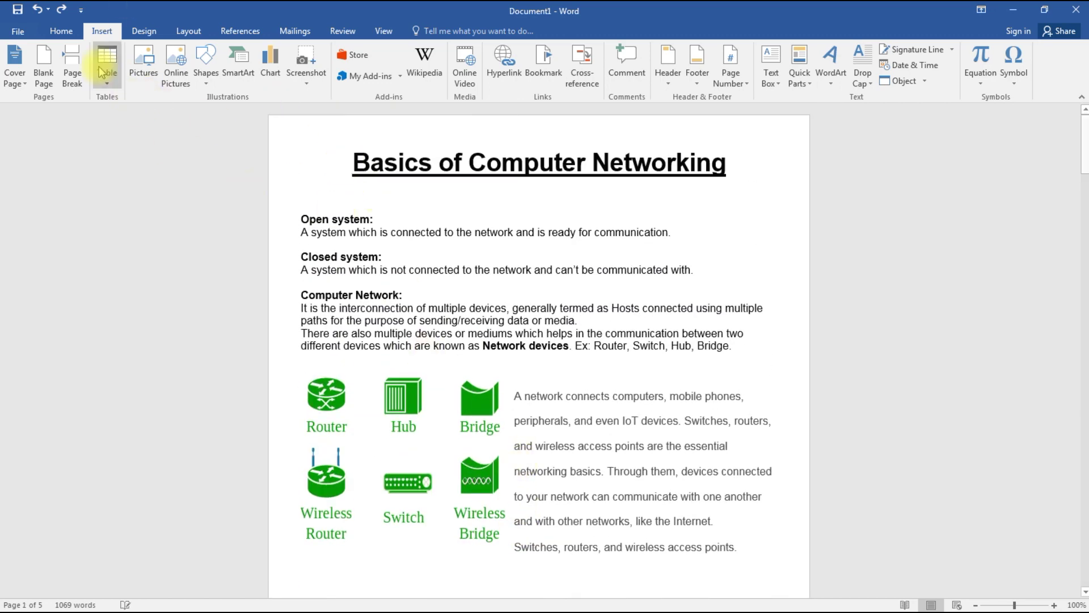
left_click(50, 76)
scroll(358, 377, "up", 2)
scroll(361, 373, "up", 2)
left_click(327, 165)
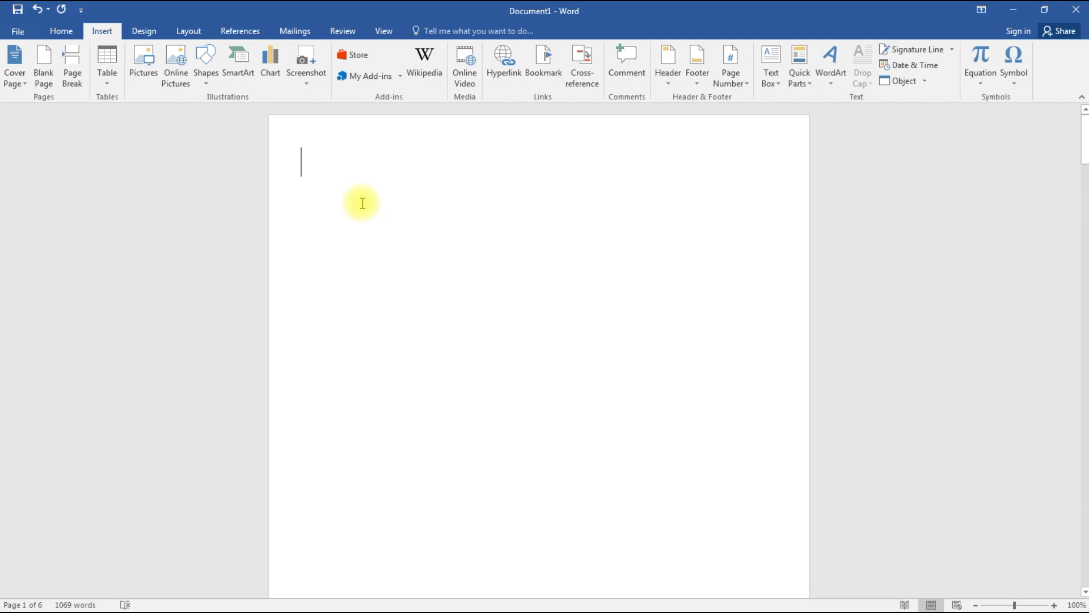
Review the six-page document, then bring up the built-in Cover Page gallery.
scroll(484, 387, "down", 2)
scroll(483, 387, "down", 8)
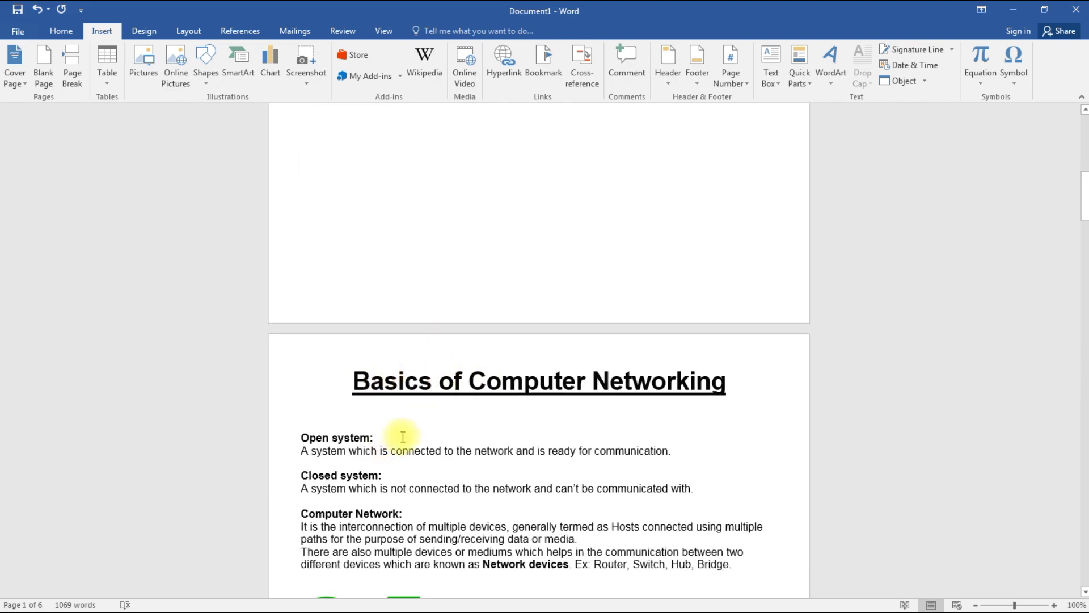
scroll(402, 437, "down", 3)
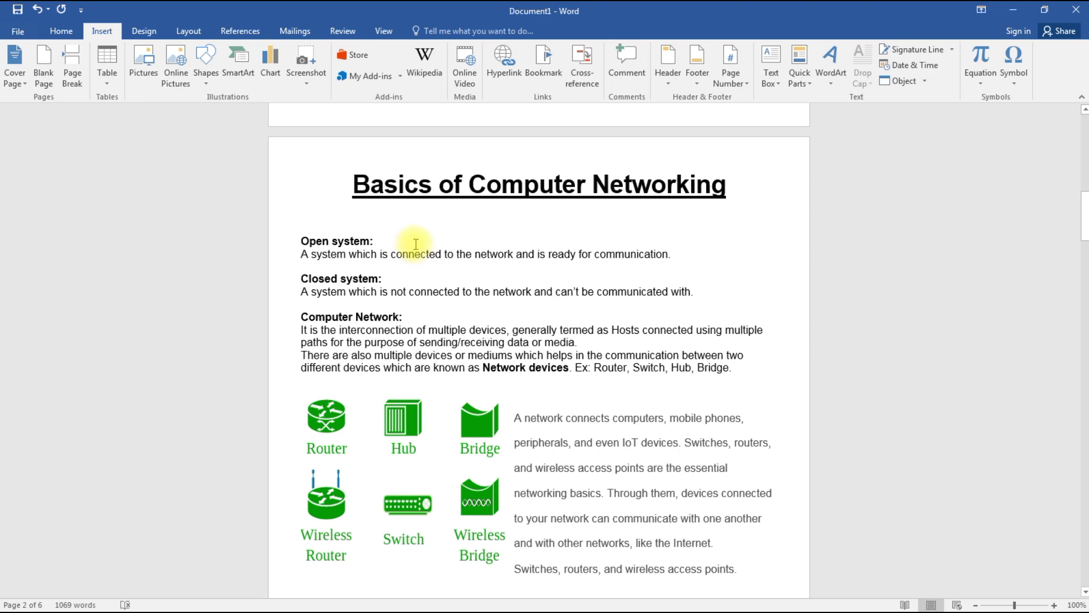
scroll(448, 298, "up", 3)
scroll(448, 295, "down", 3)
scroll(447, 292, "down", 6)
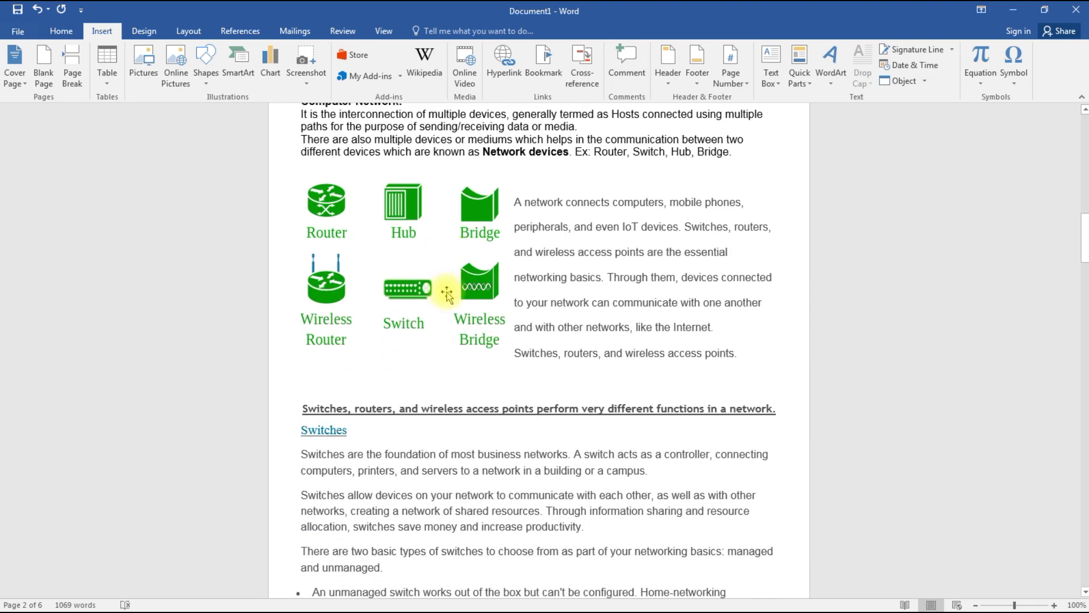
scroll(528, 409, "down", 4)
scroll(544, 402, "down", 5)
scroll(511, 402, "down", 10)
scroll(278, 220, "down", 3)
scroll(348, 296, "down", 10)
scroll(340, 300, "down", 3)
scroll(357, 285, "up", 5)
scroll(360, 275, "up", 6)
scroll(359, 267, "up", 5)
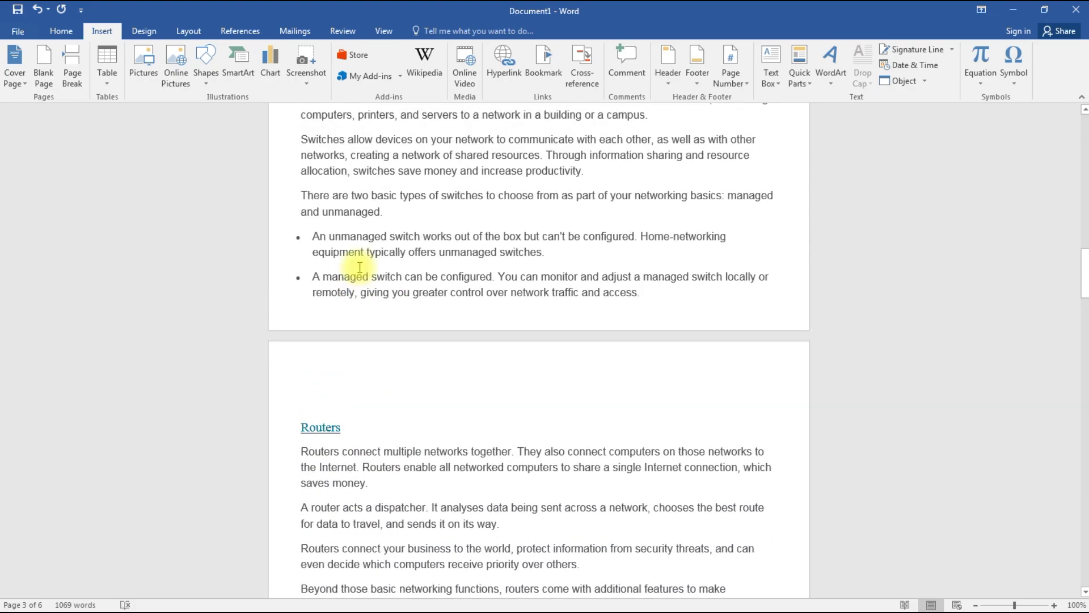
scroll(360, 267, "up", 13)
scroll(358, 262, "up", 13)
scroll(358, 259, "up", 5)
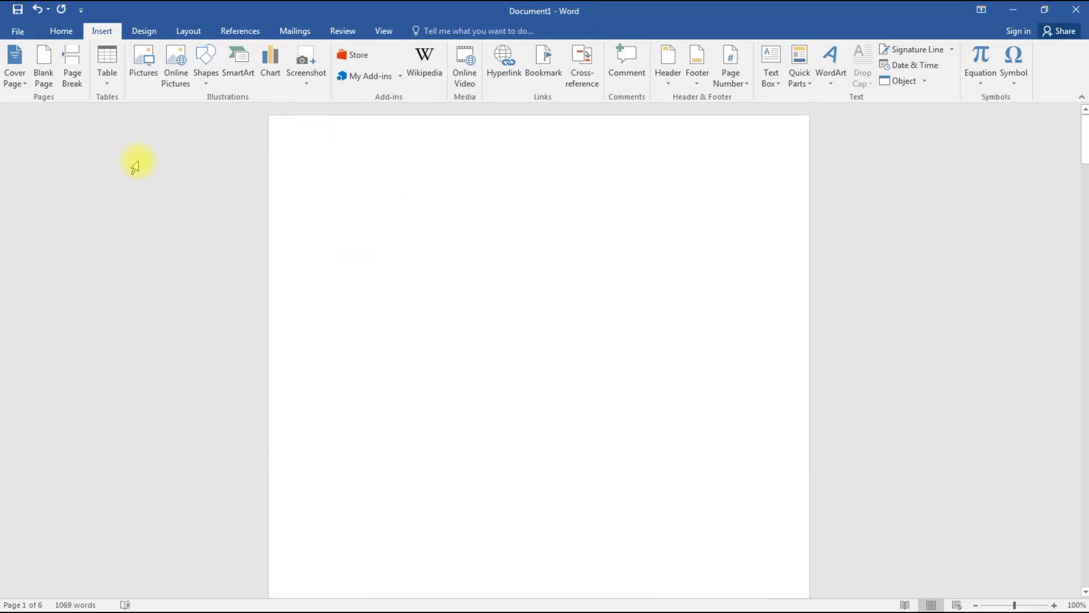
left_click(26, 83)
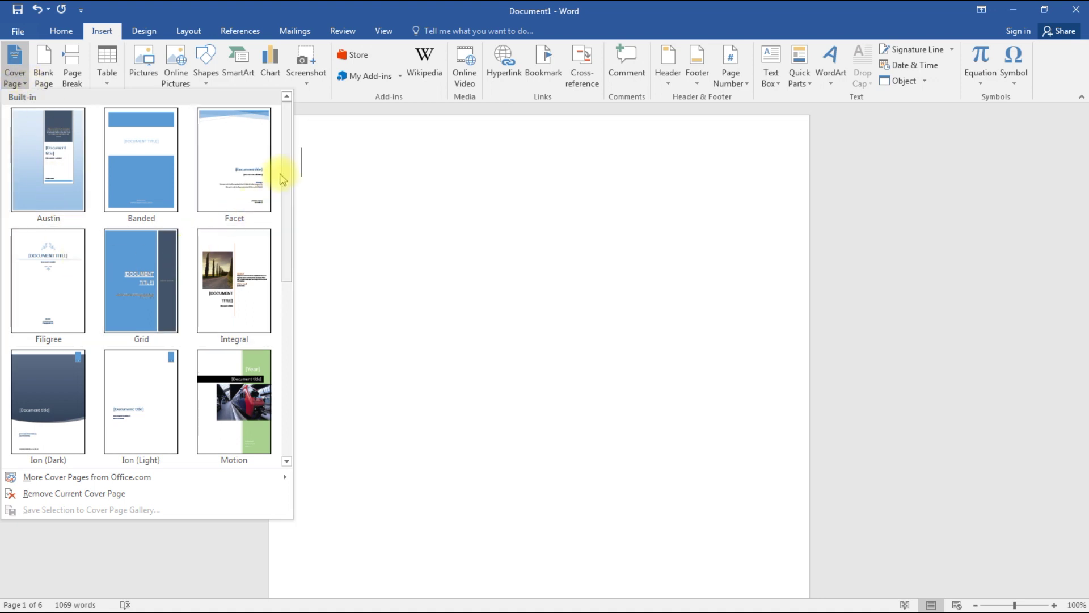
Browse the cover page designs and insert the Ion (Dark) cover page.
scroll(289, 158, "down", 2)
scroll(296, 171, "up", 2)
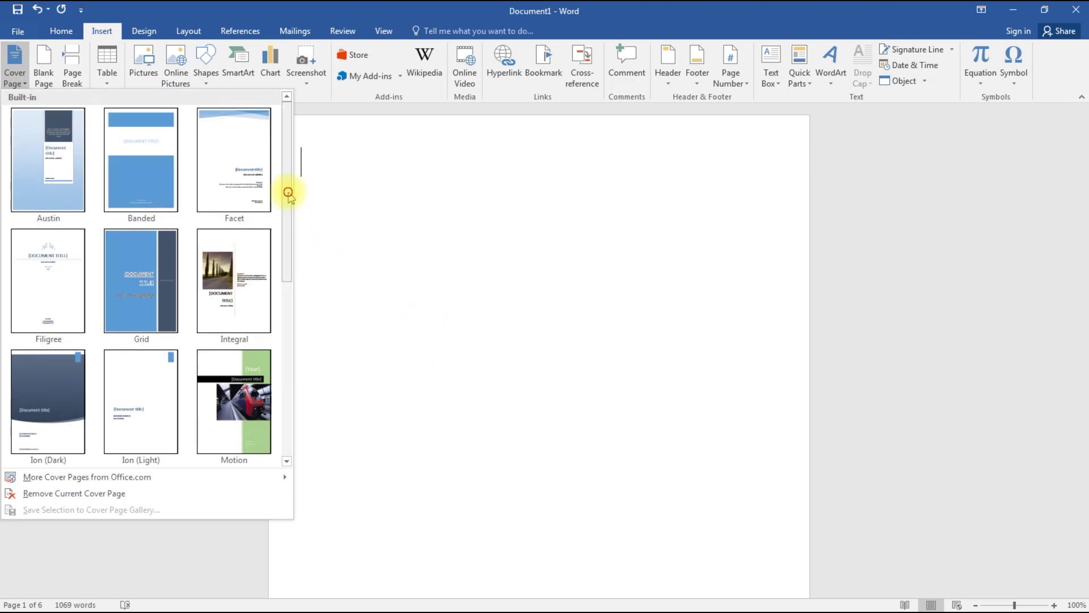
scroll(295, 295, "down", 3)
scroll(294, 306, "down", 2)
scroll(295, 322, "up", 1)
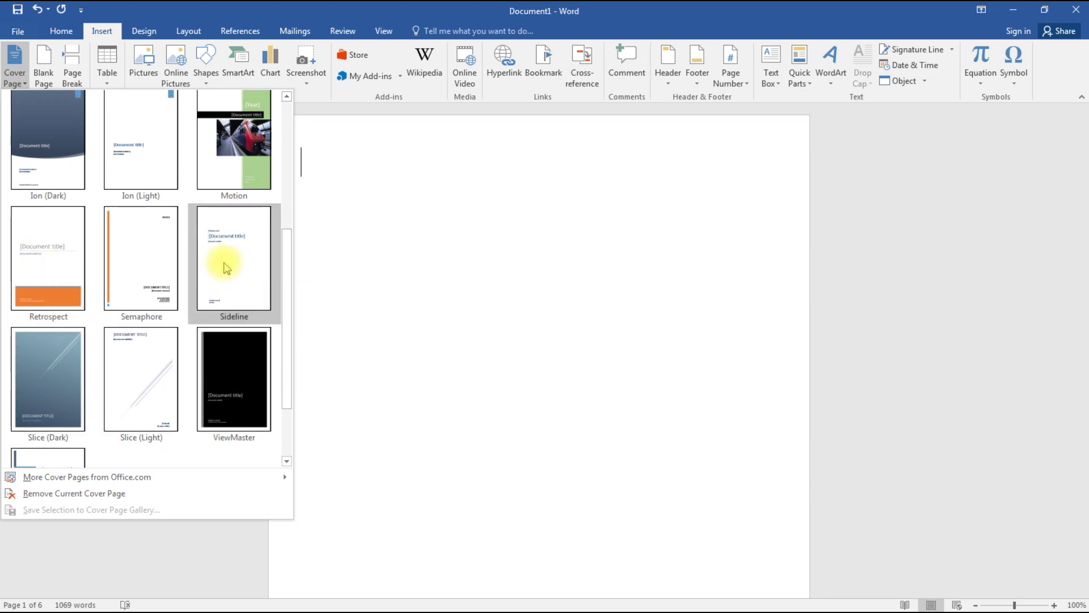
left_click(41, 164)
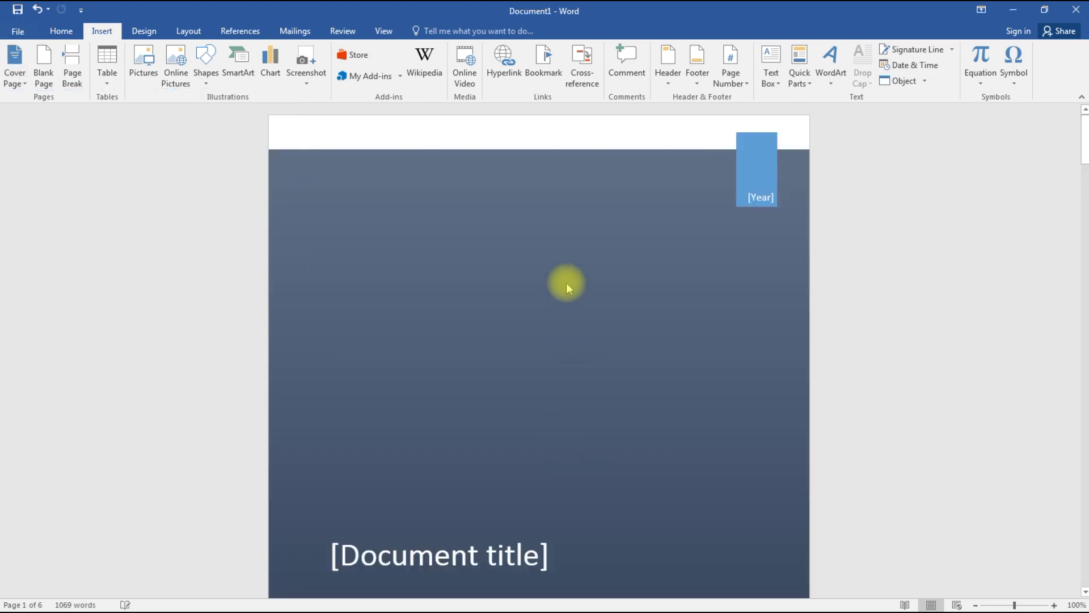
Type '2' in the [Year] box and 'Computer Networking' as the cover title.
left_click(776, 203)
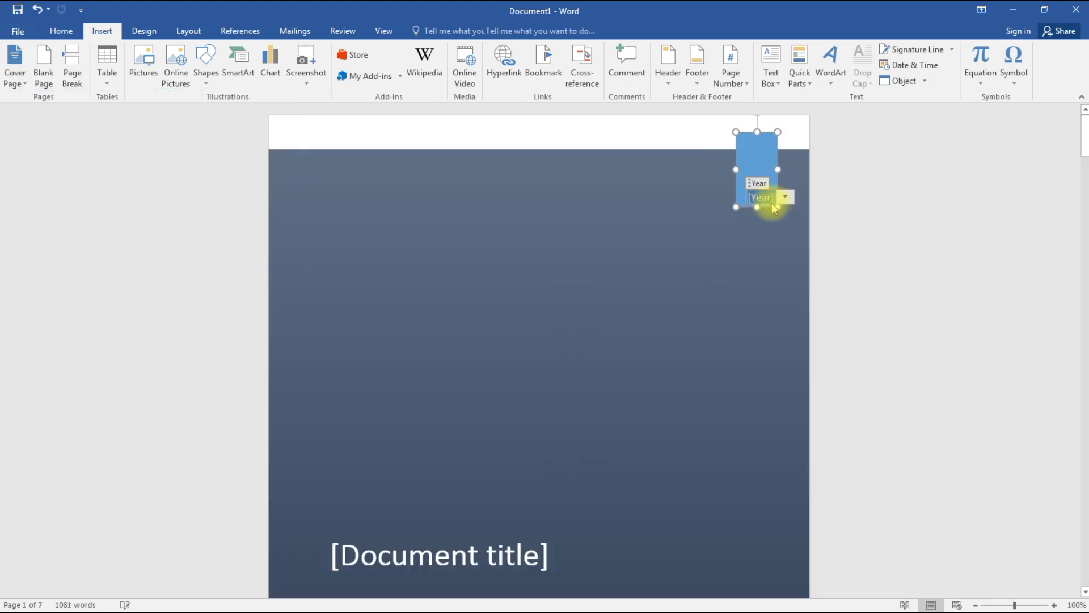
type("2019")
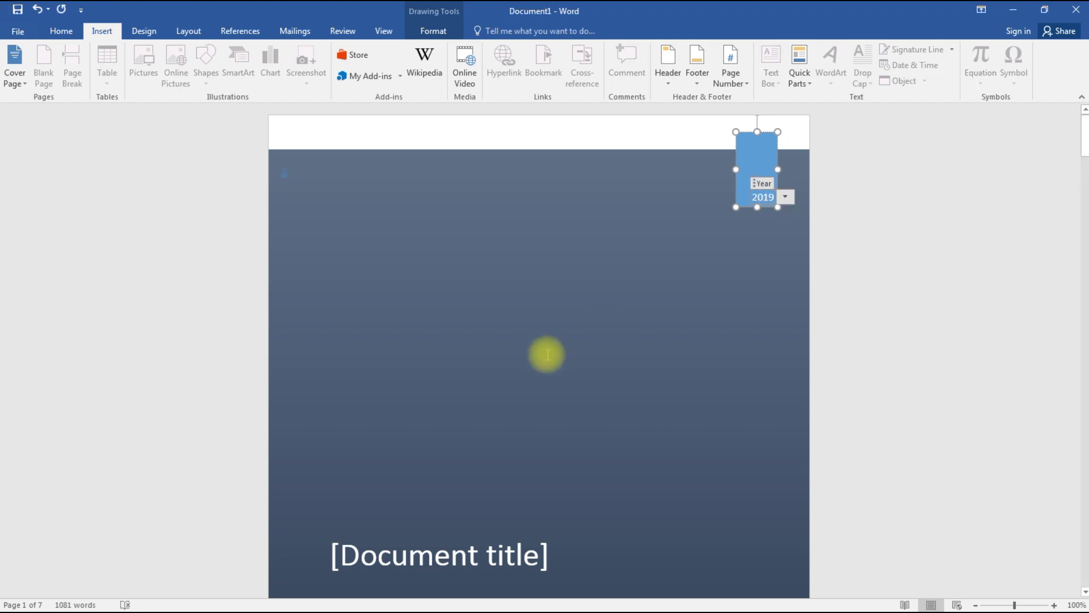
scroll(547, 352, "down", 3)
scroll(607, 328, "down", 2)
left_click(464, 292)
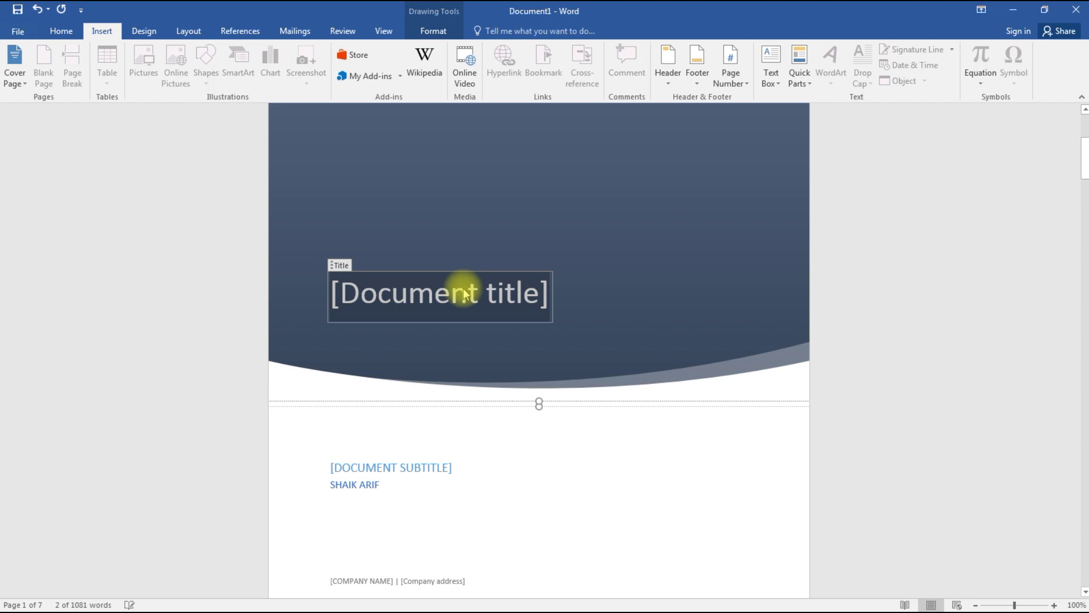
type("Computer Net")
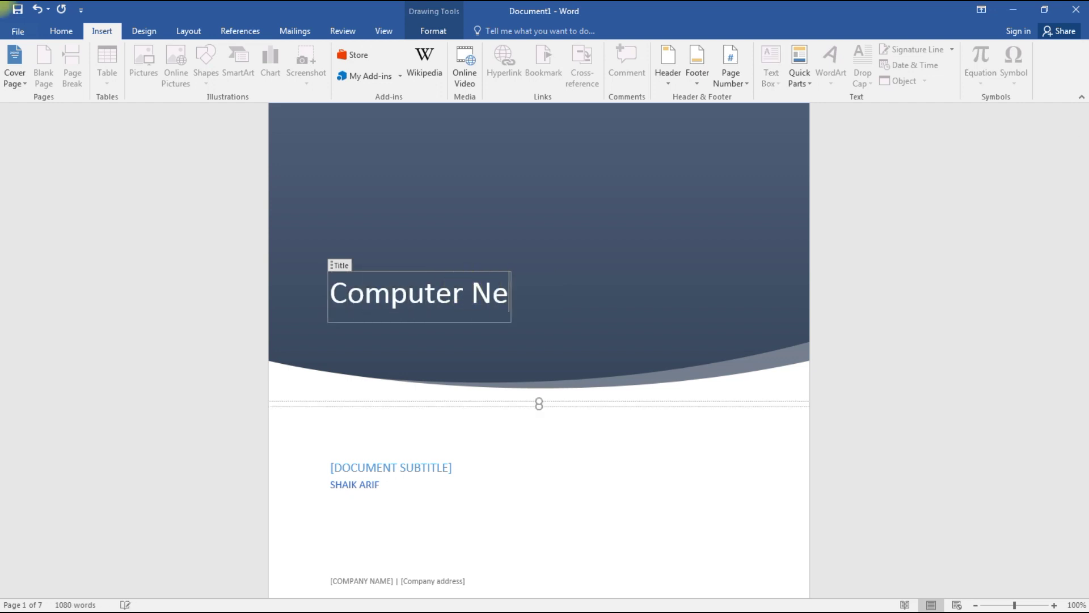
type("working")
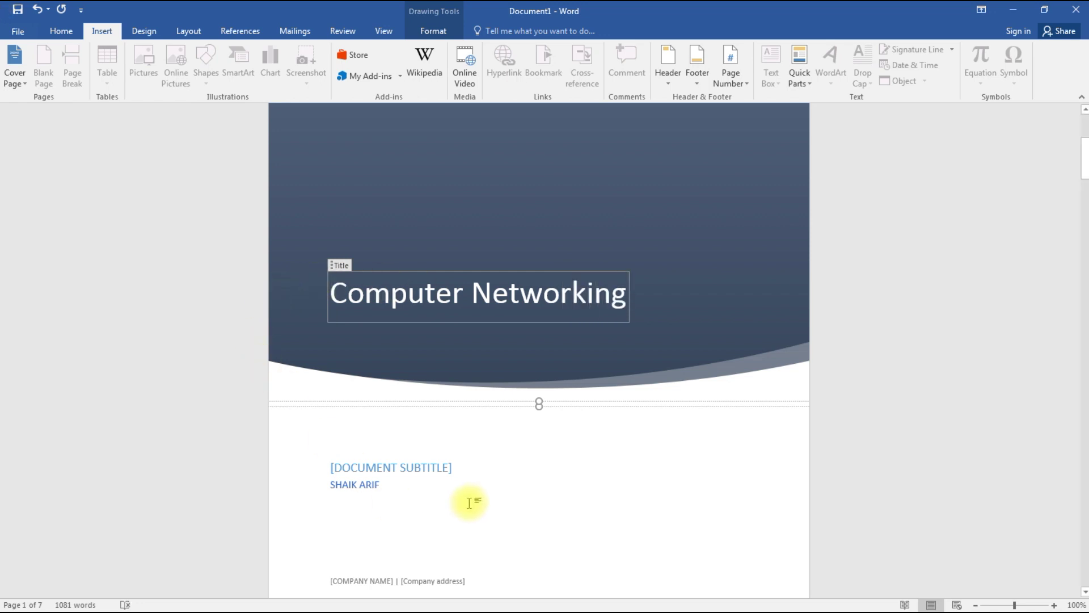
Set the cover subtitle to HOW NETWORKS WORK and enter the company name.
left_click(423, 471)
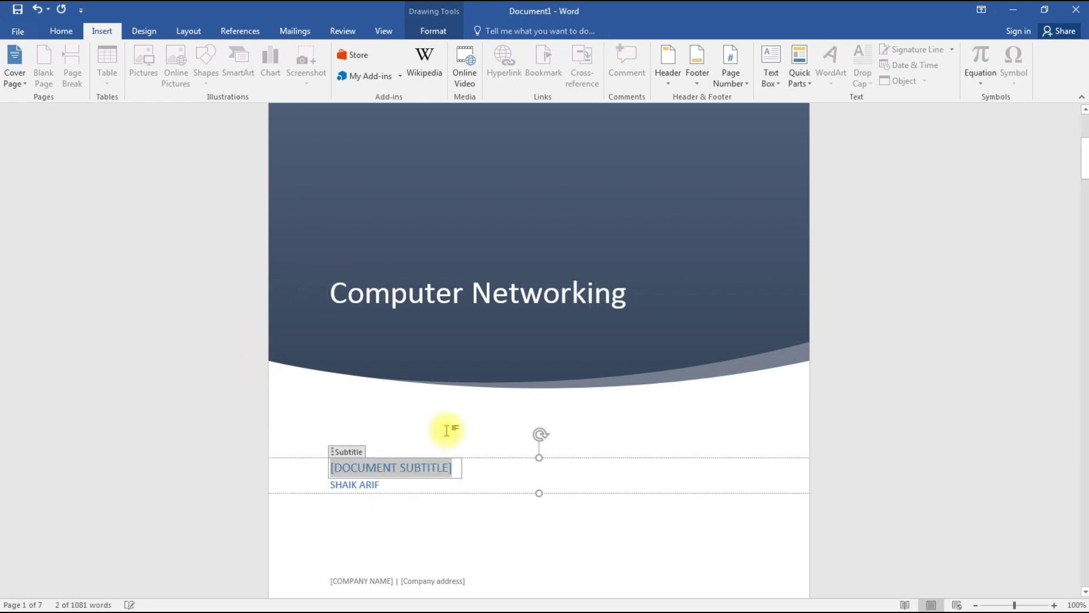
scroll(448, 434, "down", 3)
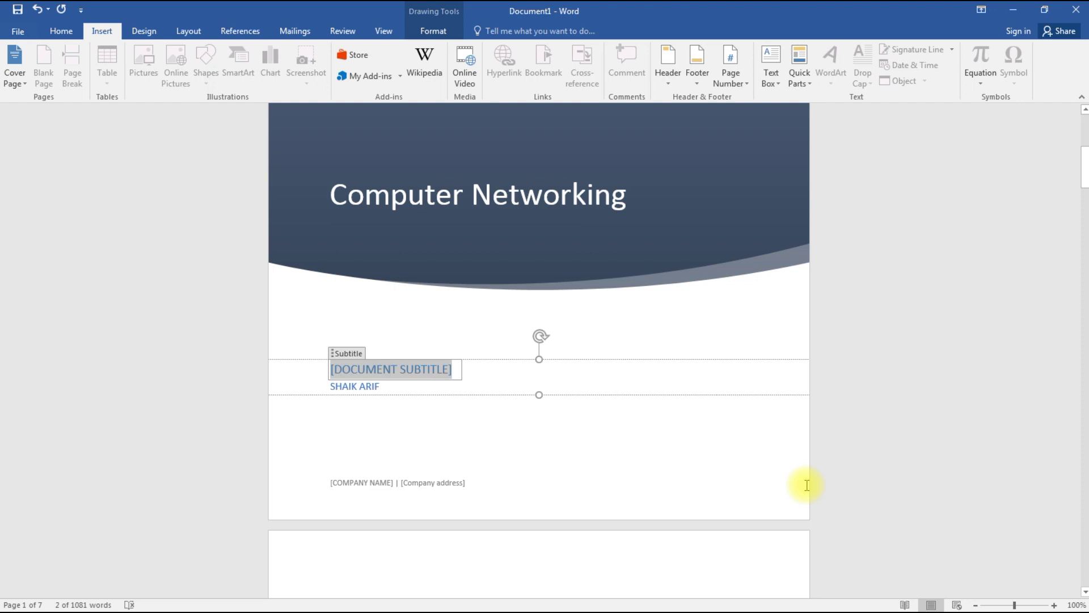
type("HOW NETWORKS WORK")
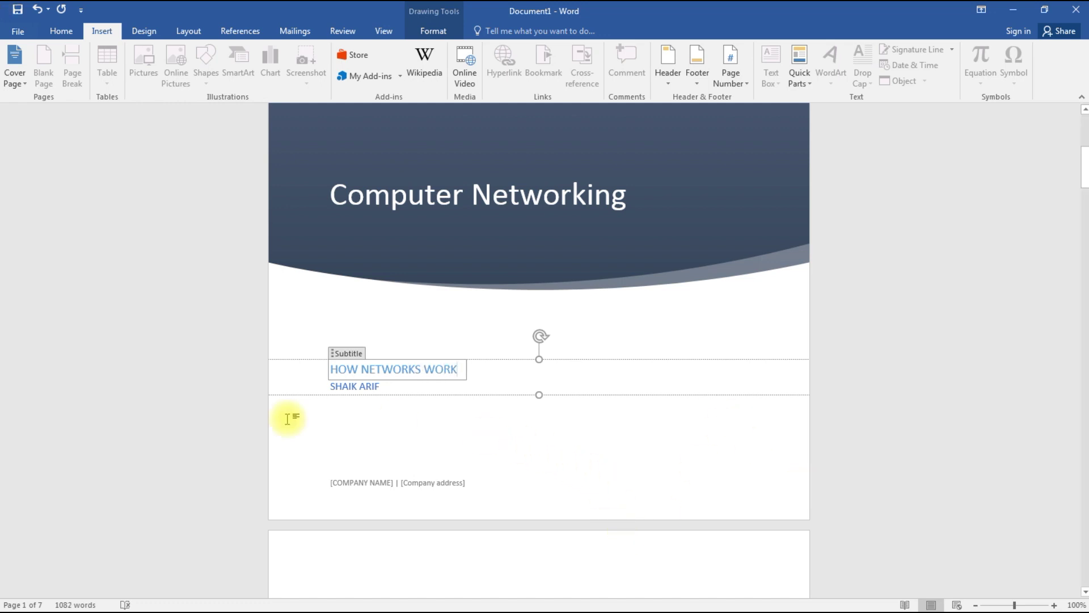
left_click(367, 481)
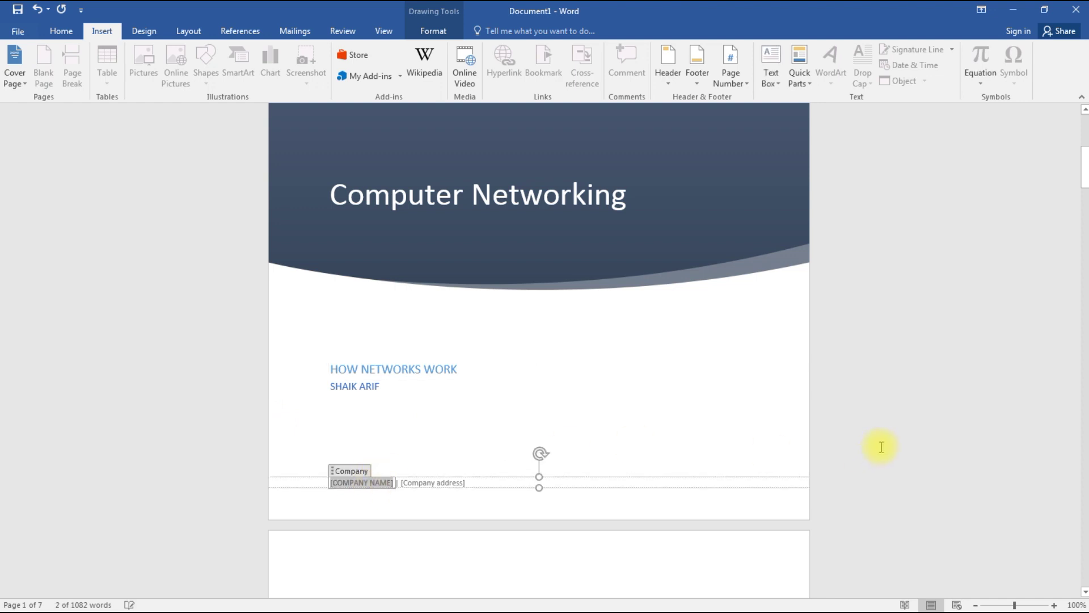
type("SHA")
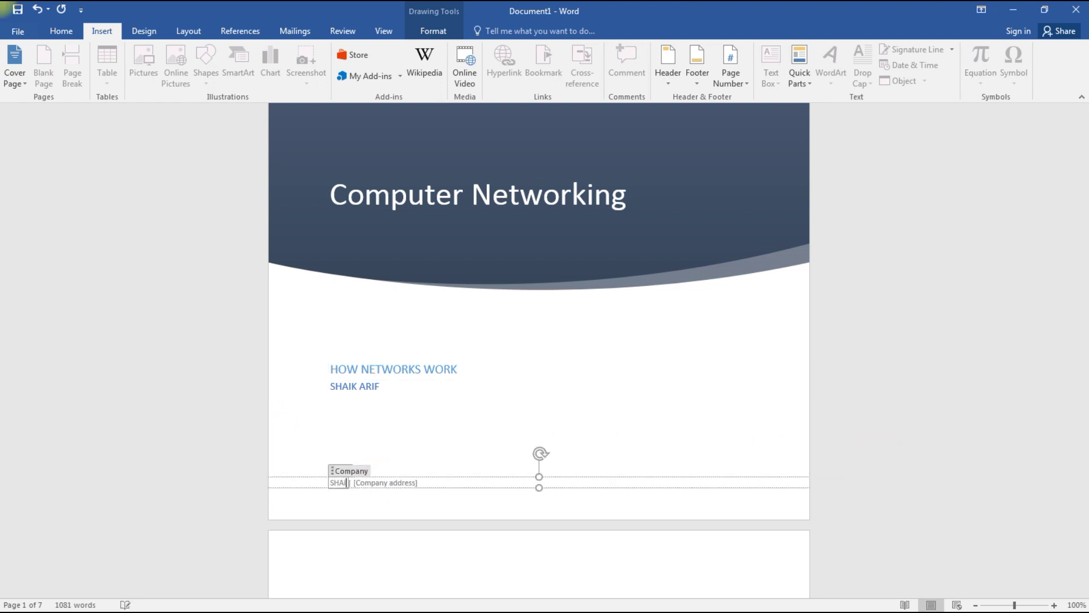
type("IK ARIF'S OFFICIAL")
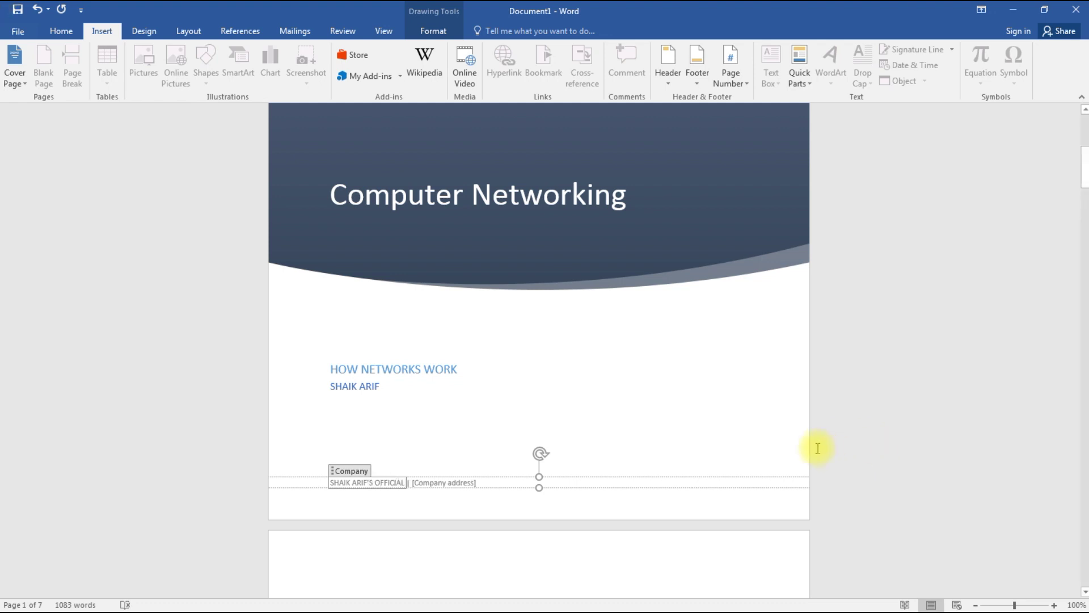
Enter the city in the company address field, then return to the document start.
left_click(452, 482)
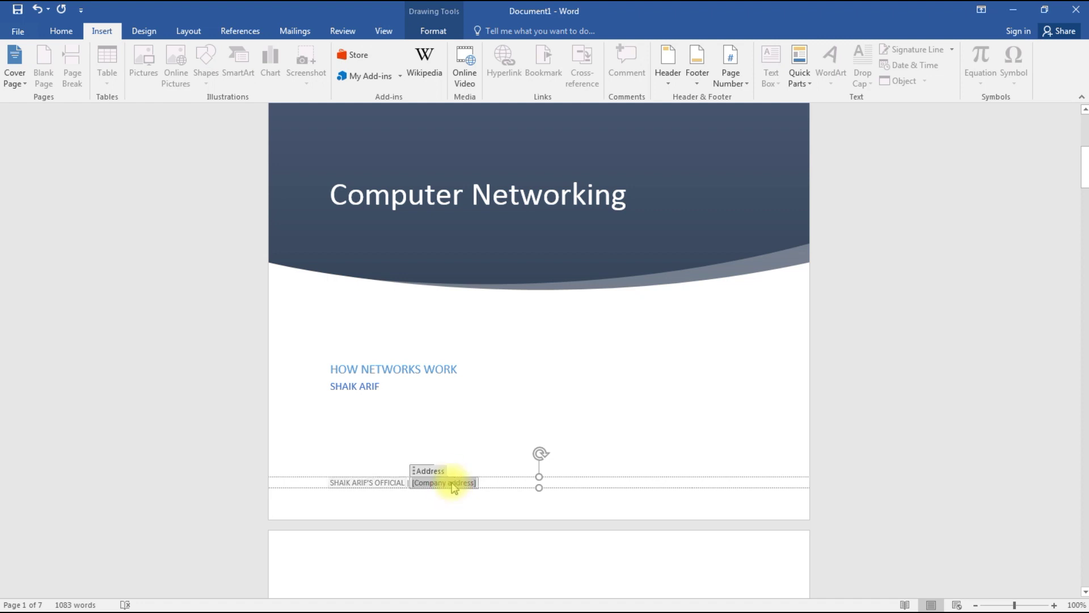
type("Hyderbad")
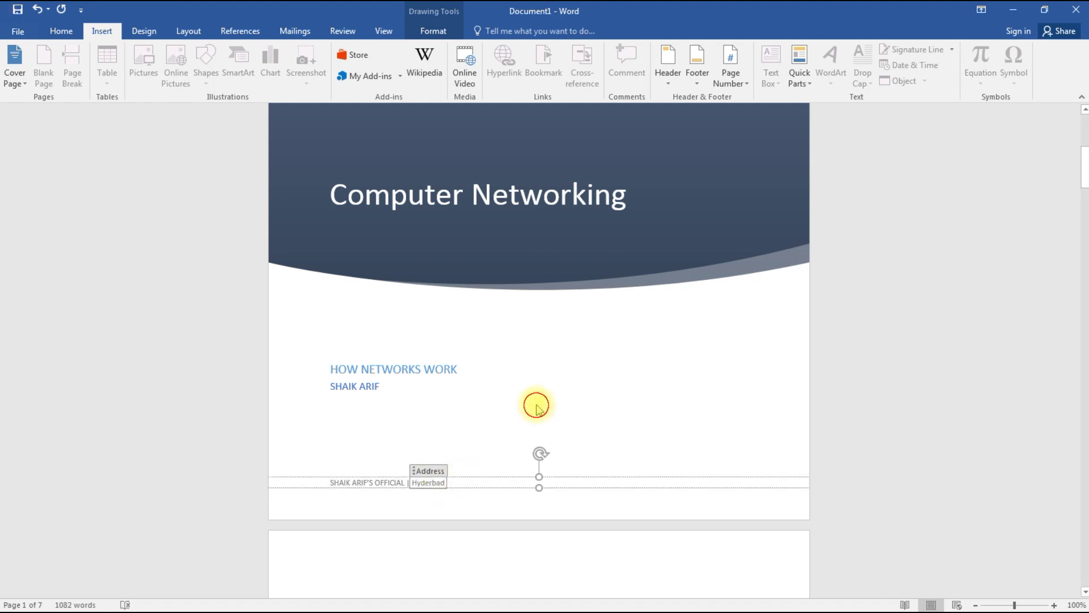
left_click(535, 404)
key("ctrl+Home")
scroll(537, 408, "down", 5)
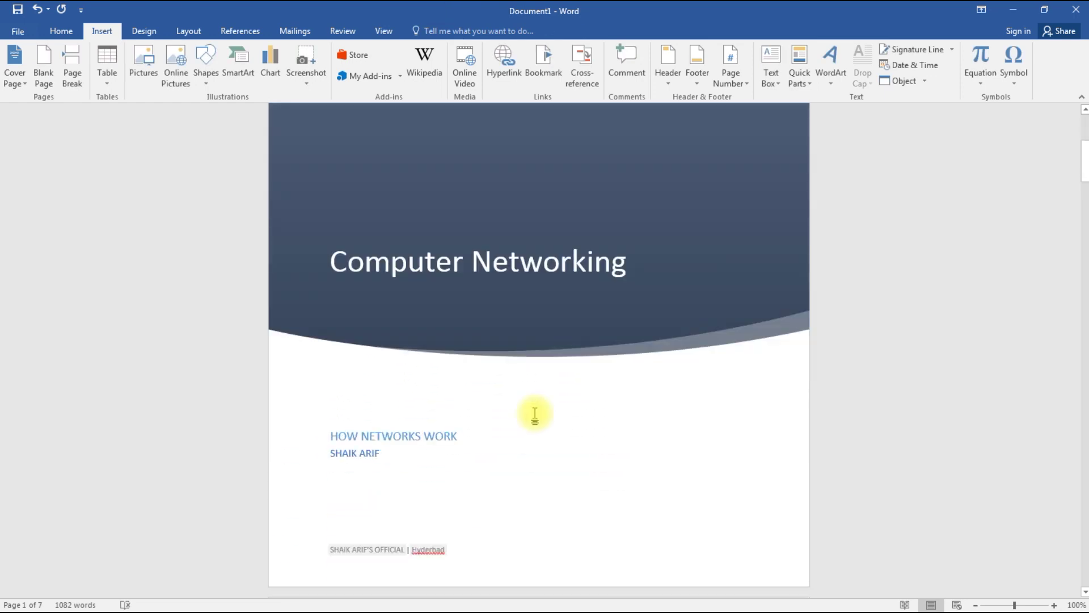
scroll(535, 417, "down", 2)
scroll(535, 417, "down", 3)
scroll(534, 420, "down", 4)
scroll(532, 426, "down", 3)
scroll(533, 429, "down", 2)
scroll(532, 429, "up", 2)
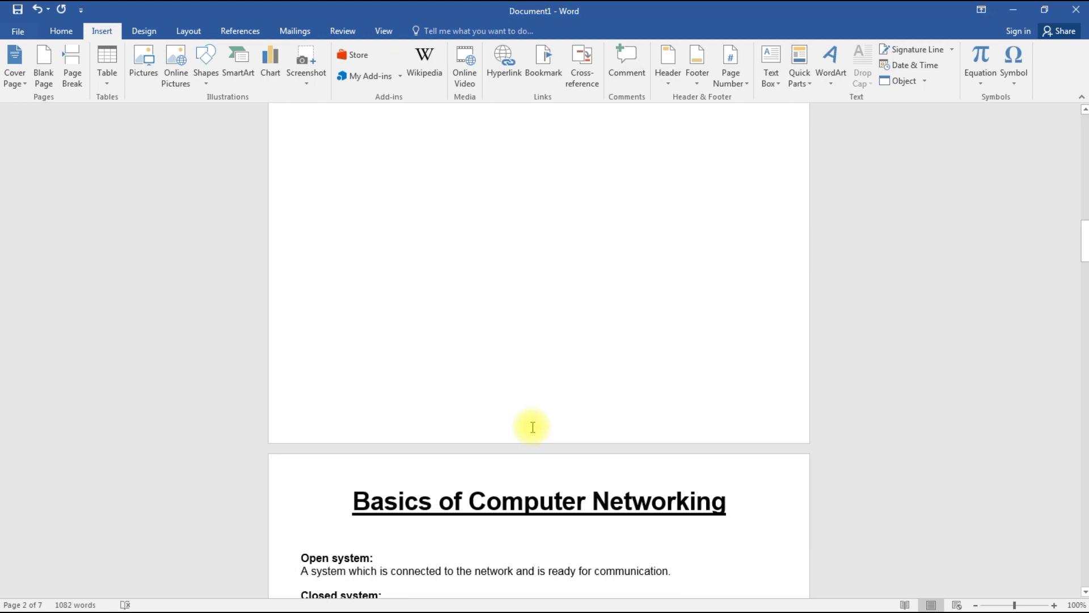
scroll(532, 424, "up", 4)
scroll(530, 415, "up", 6)
scroll(560, 377, "up", 2)
scroll(236, 470, "down", 3)
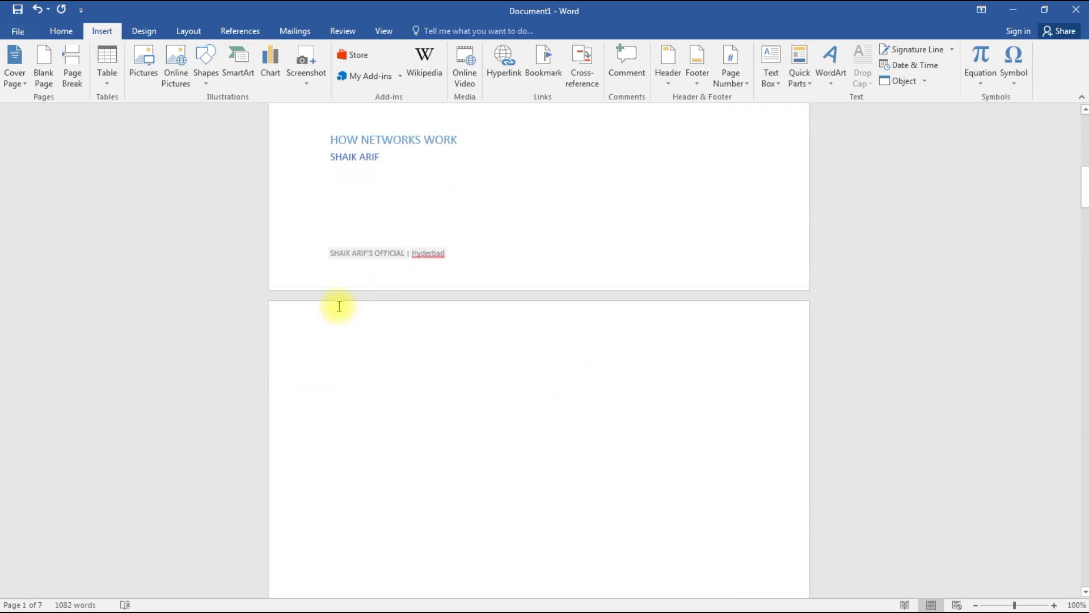
Correct the spelling of the city name in the cover page address.
left_click(430, 252)
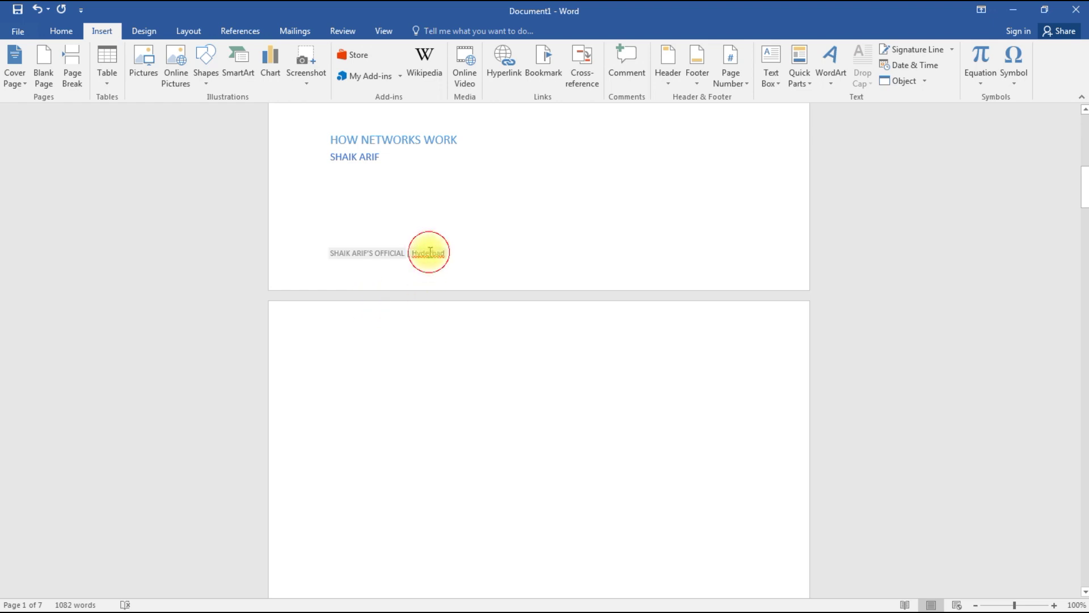
type("a")
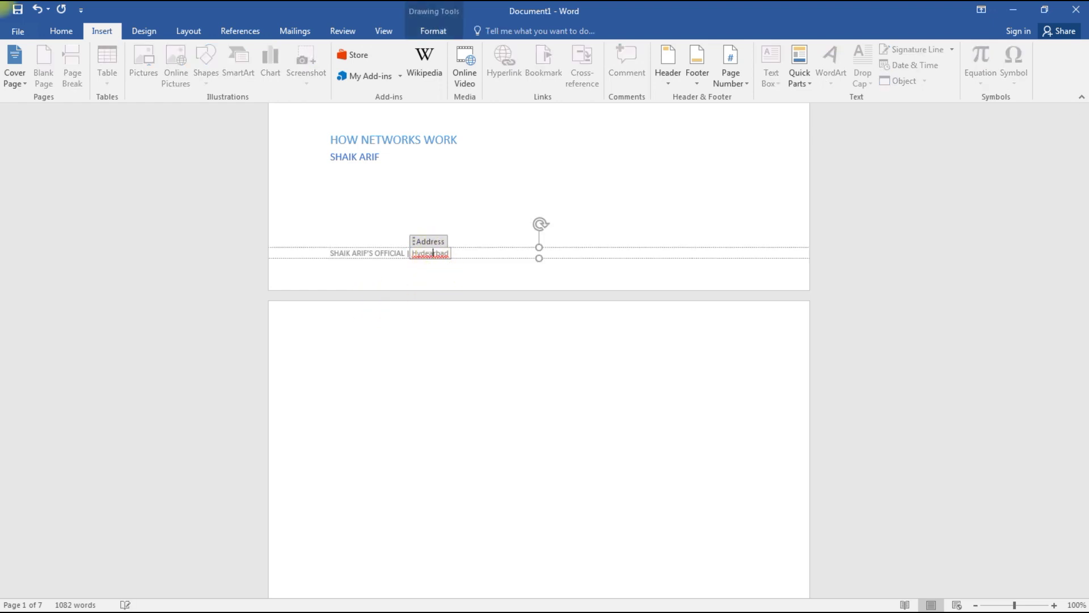
left_click(347, 324)
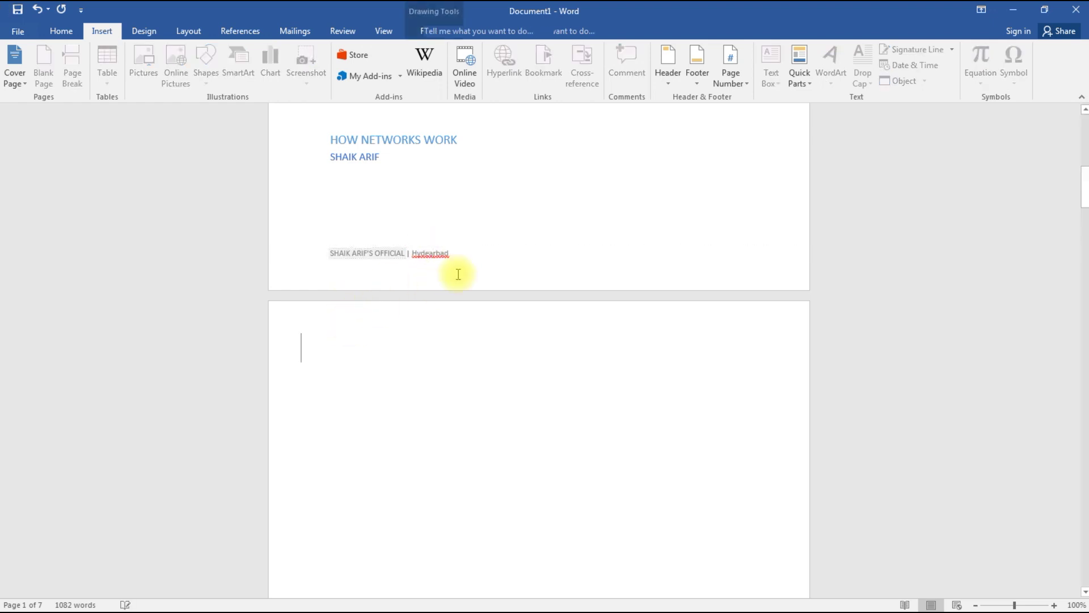
left_click(430, 253)
key("BackSpace")
key("BackSpace")
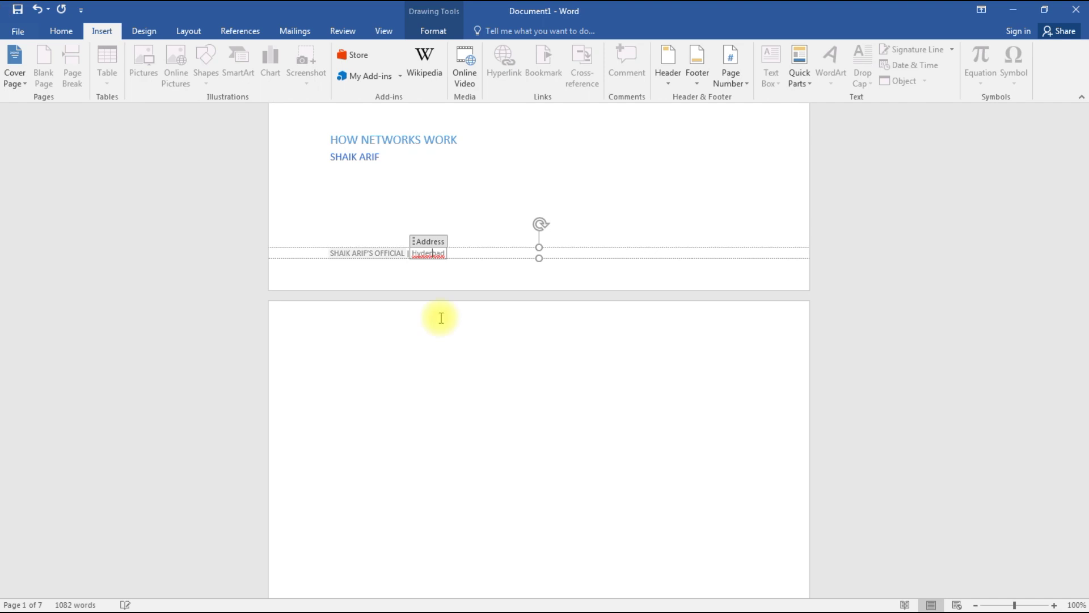
type("a")
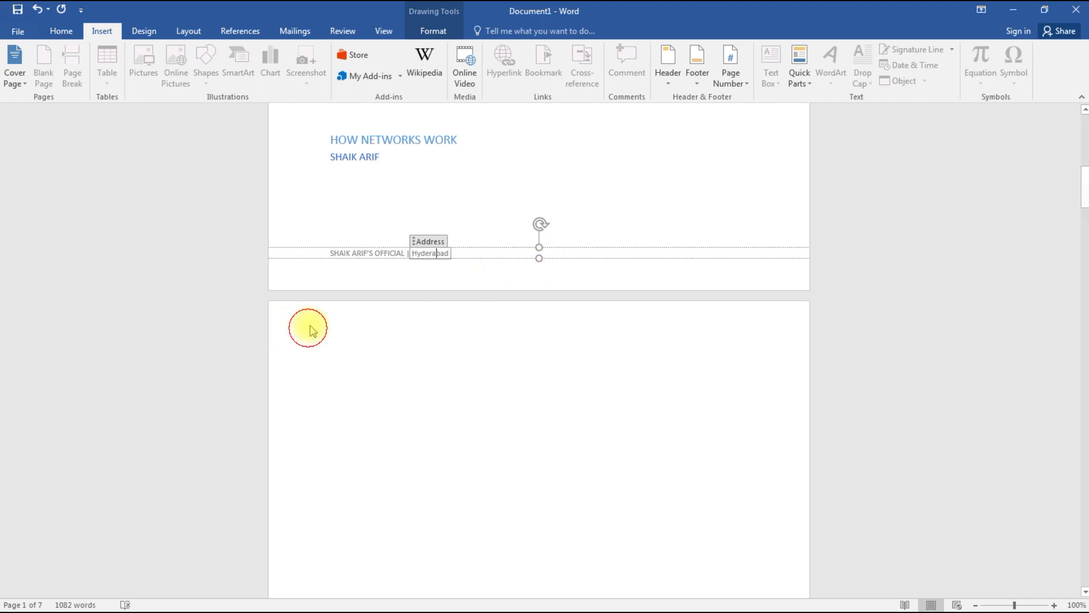
left_click(309, 325)
scroll(439, 442, "down", 5)
scroll(445, 443, "down", 6)
scroll(446, 437, "up", 5)
scroll(397, 351, "up", 3)
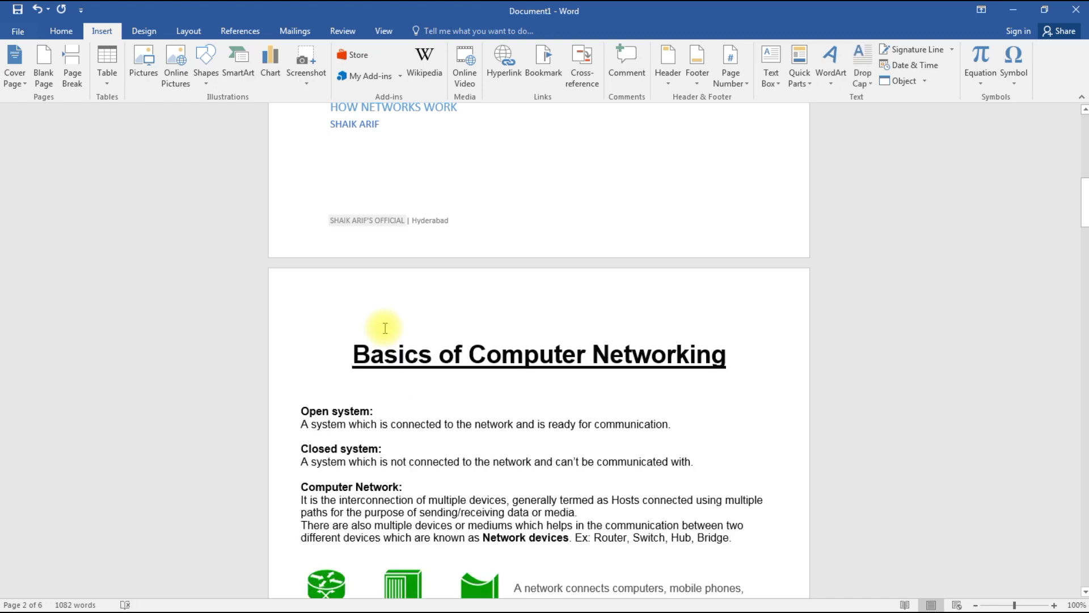
Delete the empty line above 'Basics of Computer Networking' and centre that heading.
key("Delete")
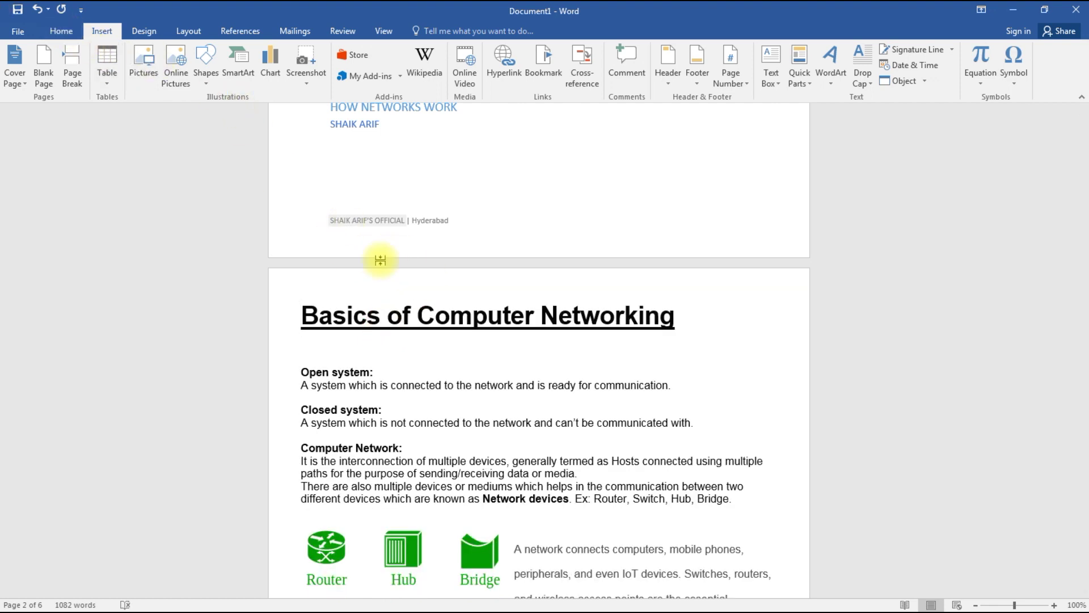
left_click(61, 31)
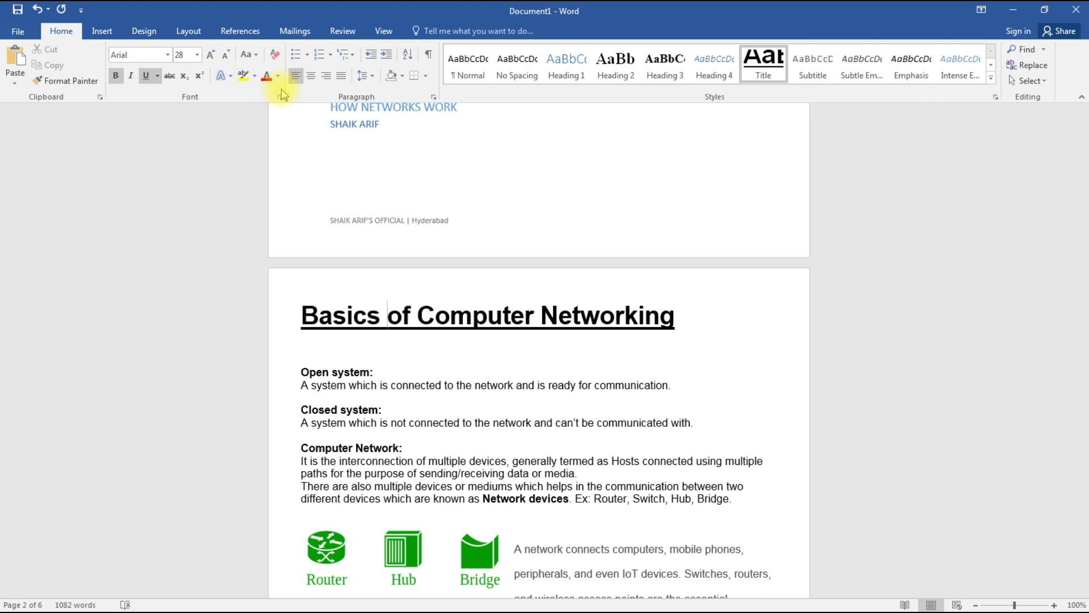
left_click(311, 75)
left_click(554, 313)
scroll(470, 334, "up", 3)
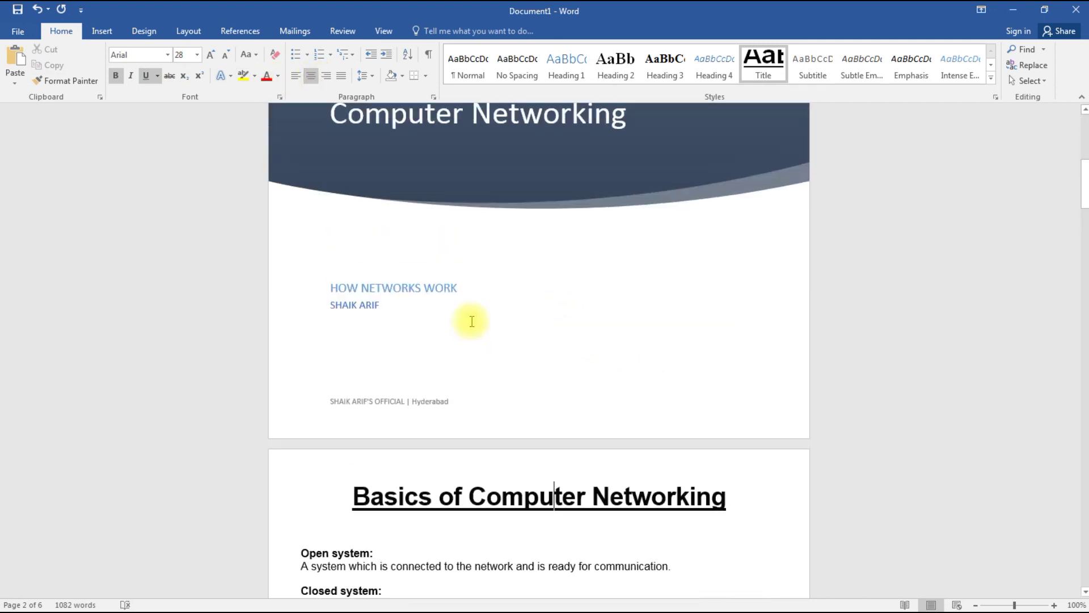
scroll(470, 319, "up", 6)
scroll(469, 304, "up", 2)
scroll(469, 295, "down", 2)
scroll(470, 296, "down", 2)
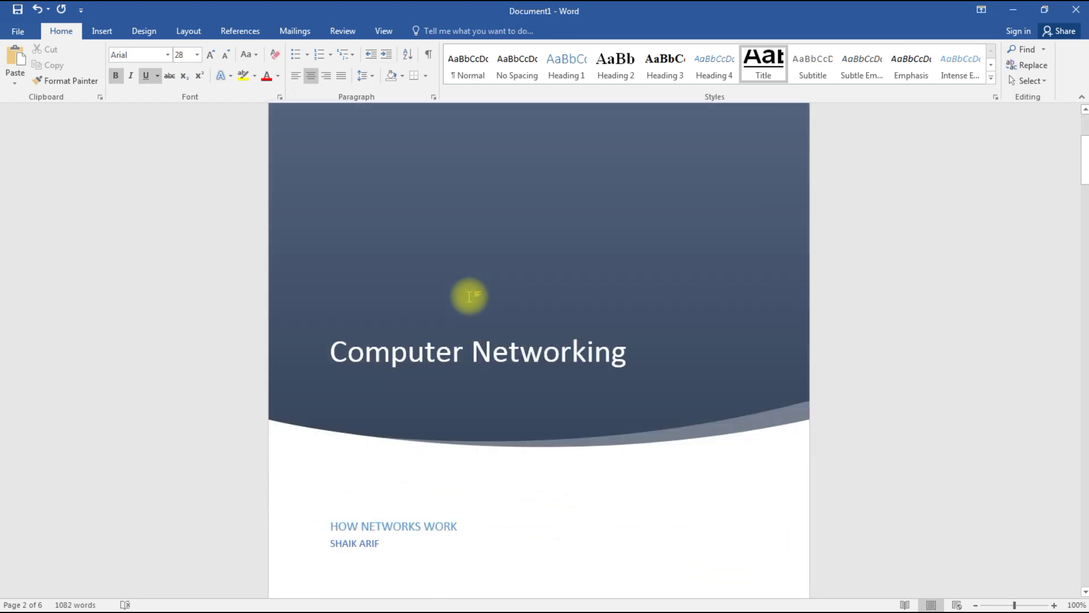
scroll(470, 296, "down", 5)
scroll(470, 296, "down", 5)
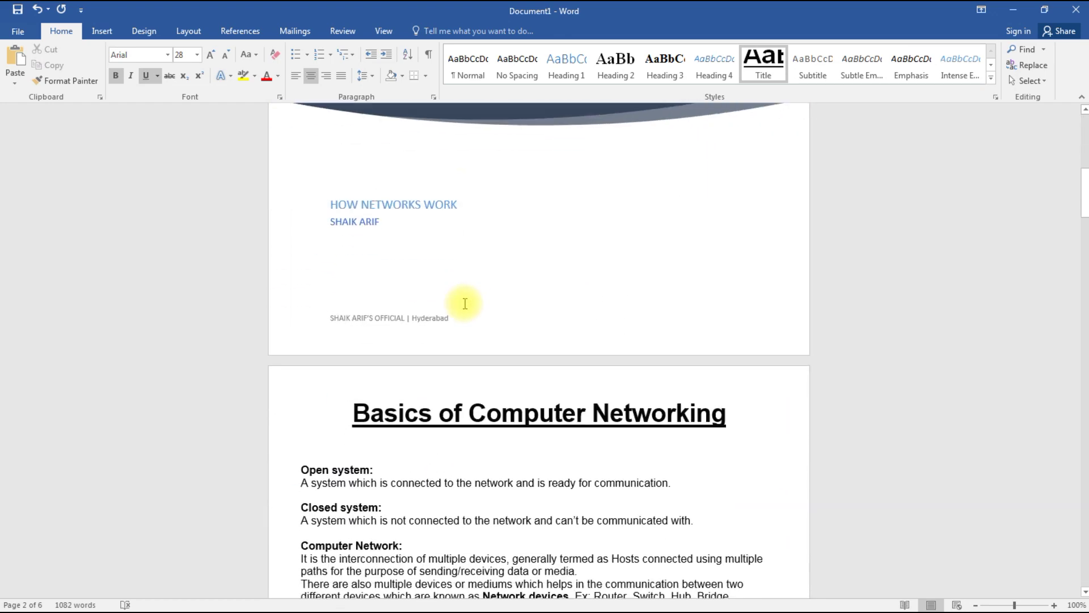
scroll(466, 301, "down", 5)
scroll(465, 304, "down", 4)
scroll(465, 304, "down", 5)
scroll(465, 305, "down", 8)
scroll(463, 304, "down", 2)
scroll(457, 289, "up", 5)
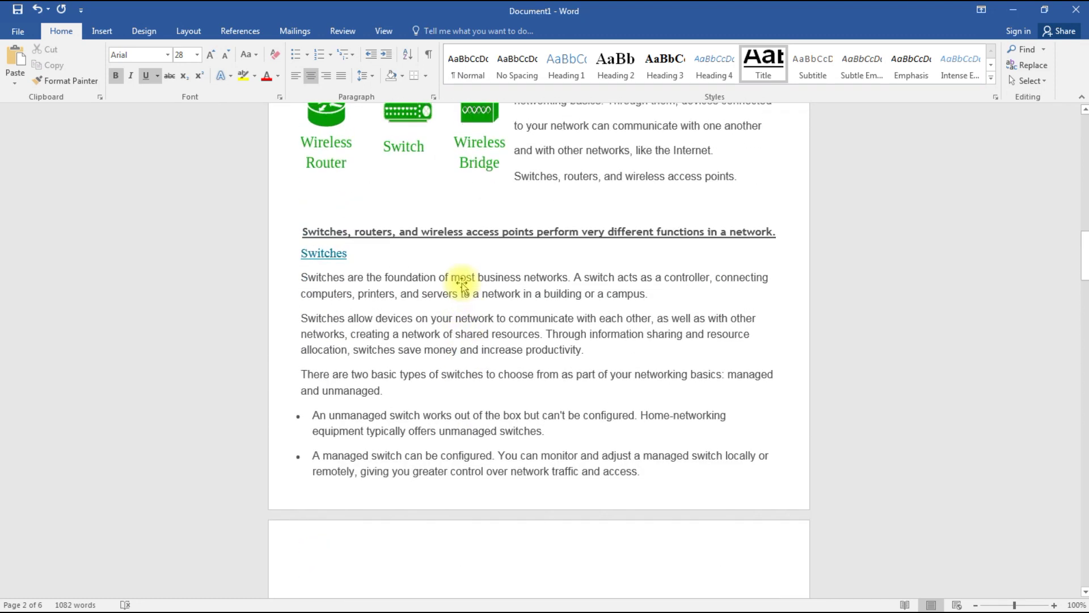
scroll(456, 289, "up", 5)
left_click(100, 30)
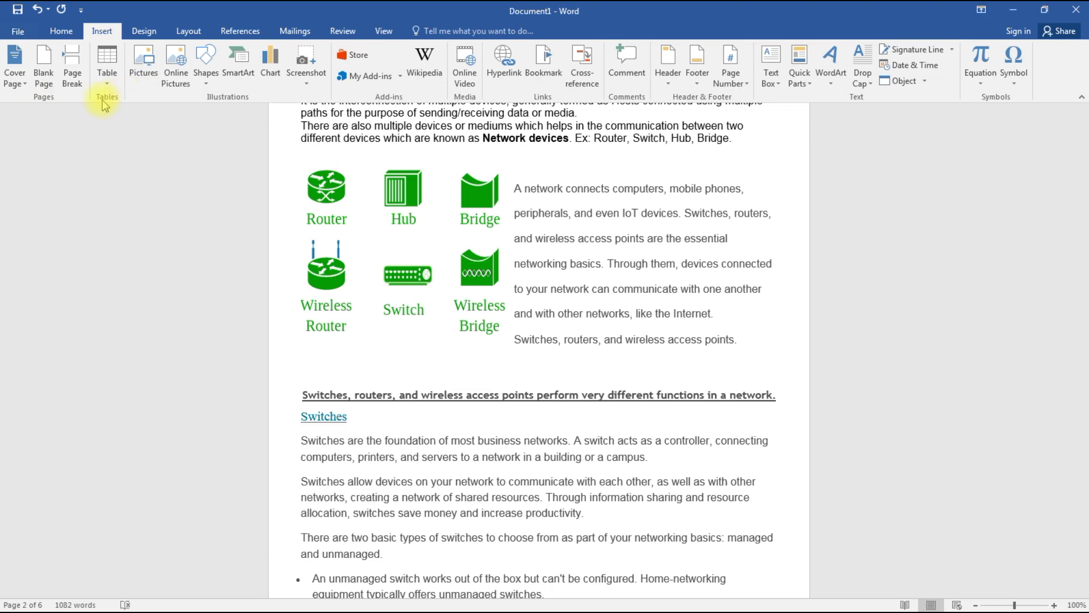
scroll(347, 323, "down", 2)
scroll(348, 333, "down", 7)
scroll(352, 318, "down", 4)
scroll(346, 332, "down", 5)
scroll(346, 332, "up", 6)
scroll(343, 328, "up", 1)
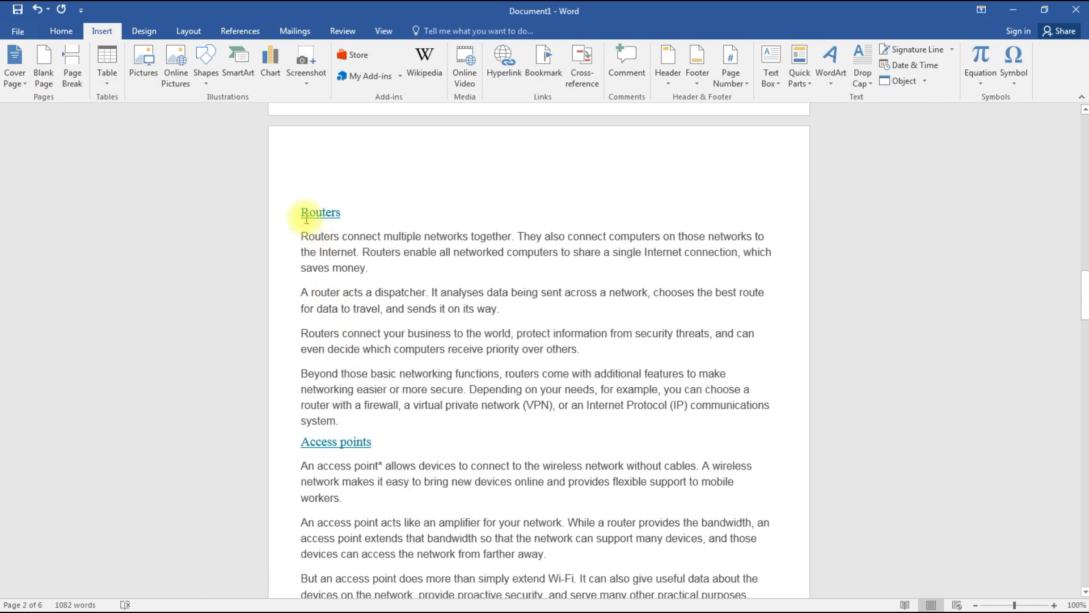
left_click(303, 165)
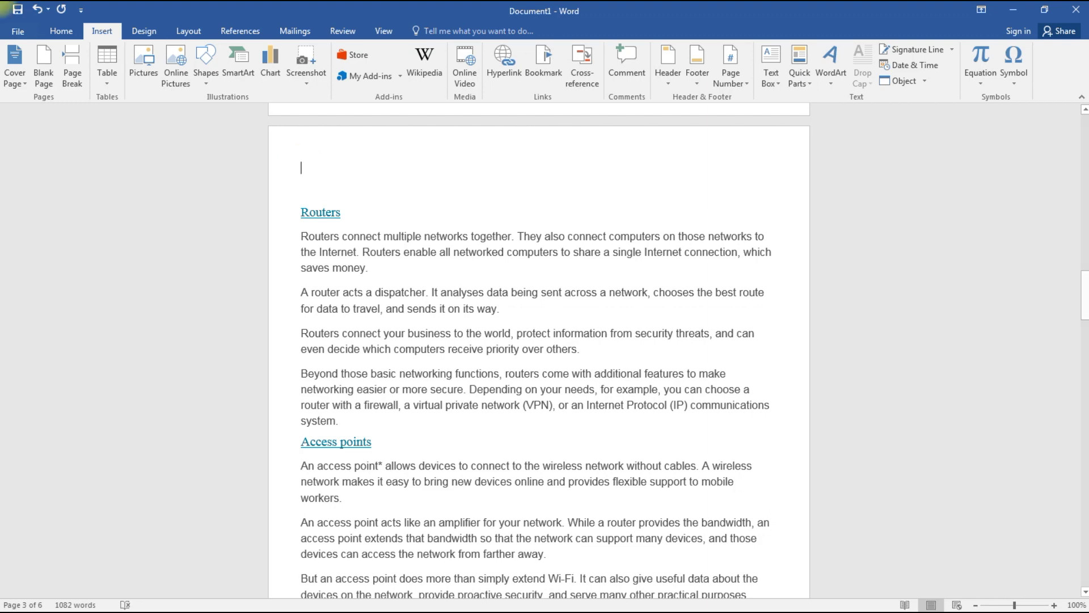
scroll(304, 167, "up", 1)
scroll(482, 453, "down", 3)
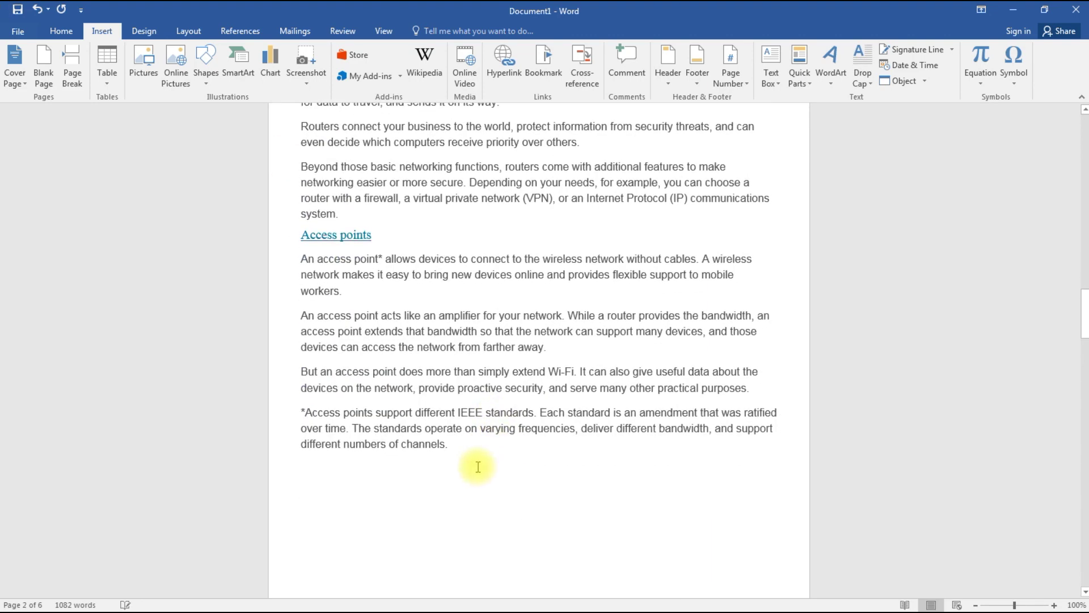
scroll(479, 431, "down", 3)
scroll(470, 238, "down", 1)
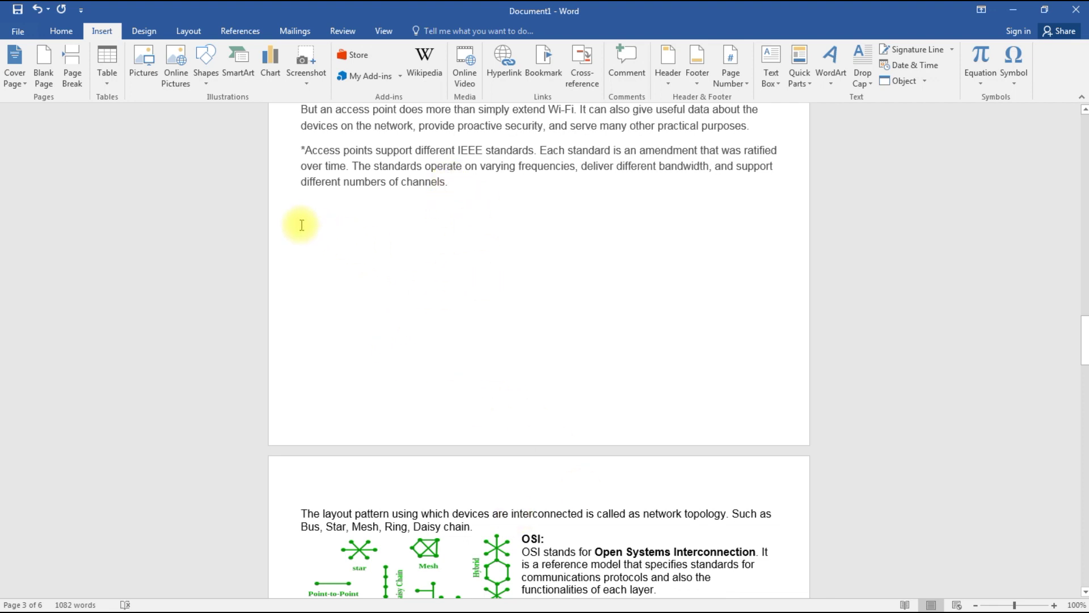
Insert a page break after 'channels.' at the end of the access point section.
mouse_move(303, 201)
left_mouse_down()
mouse_move(457, 344)
mouse_move(483, 410)
left_mouse_up()
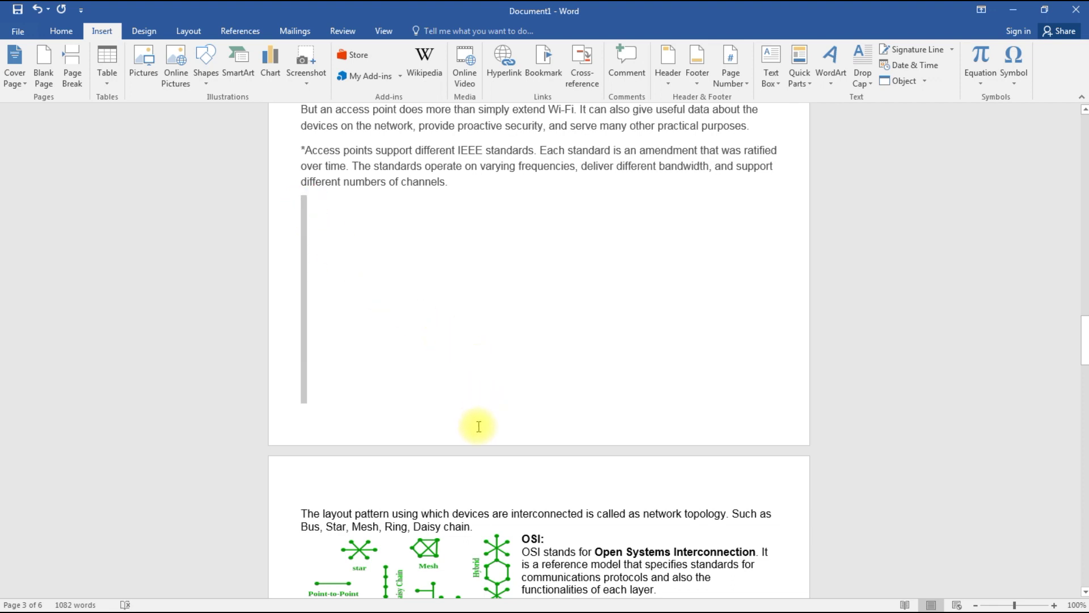
left_click(398, 391)
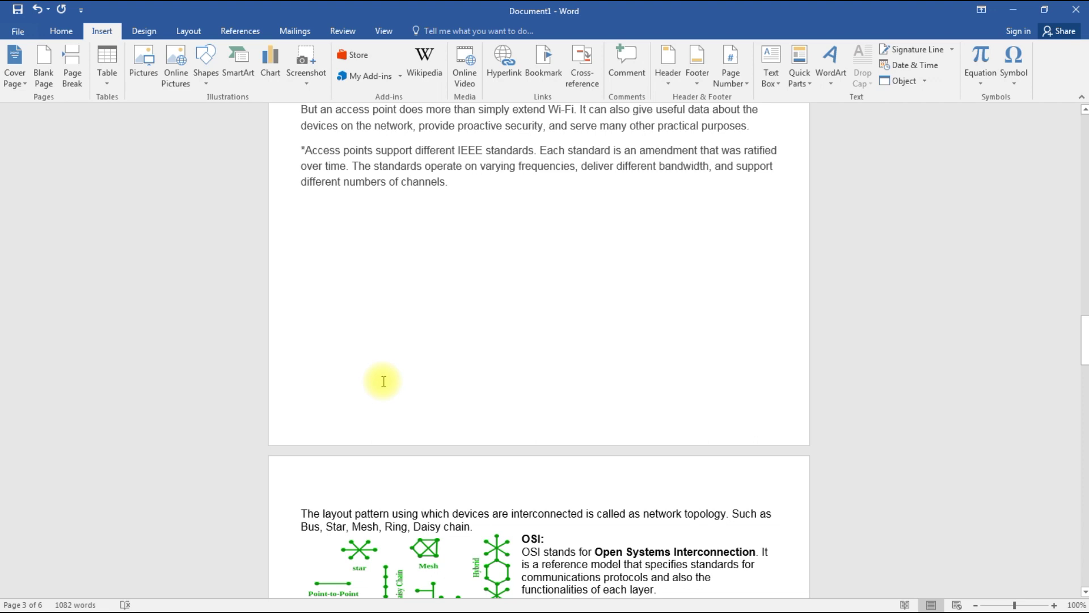
left_click(457, 182)
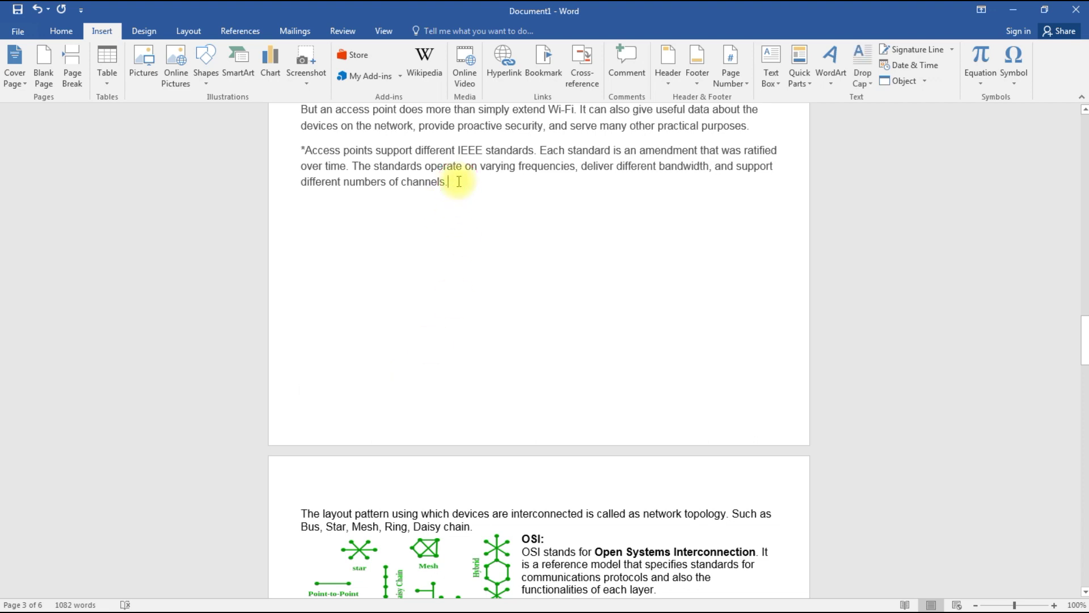
left_click(81, 80)
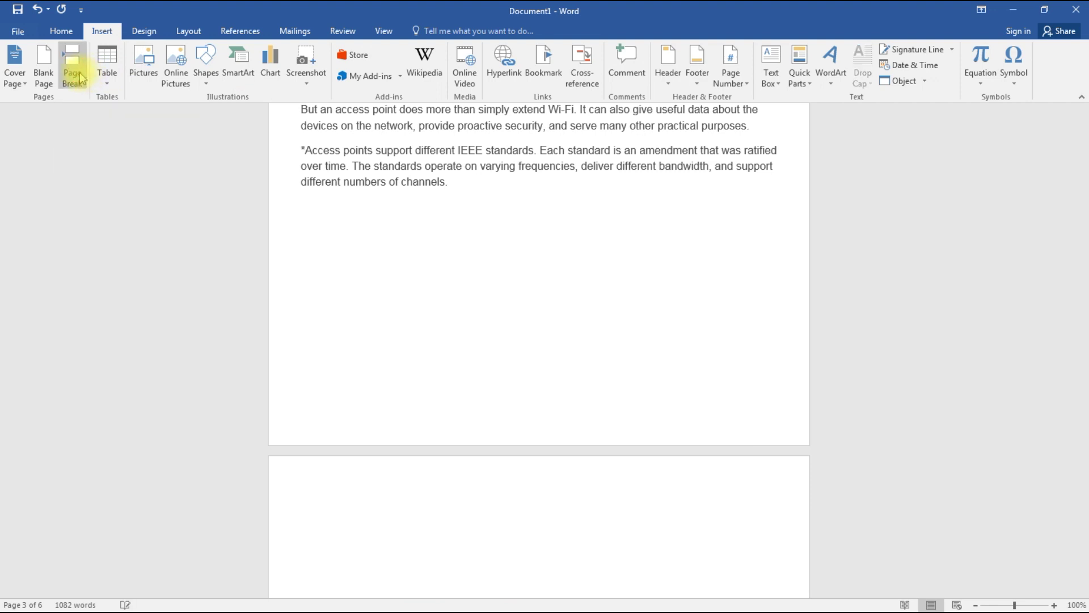
Remove the blank space above the topology paragraph on the new page.
scroll(384, 486, "down", 5)
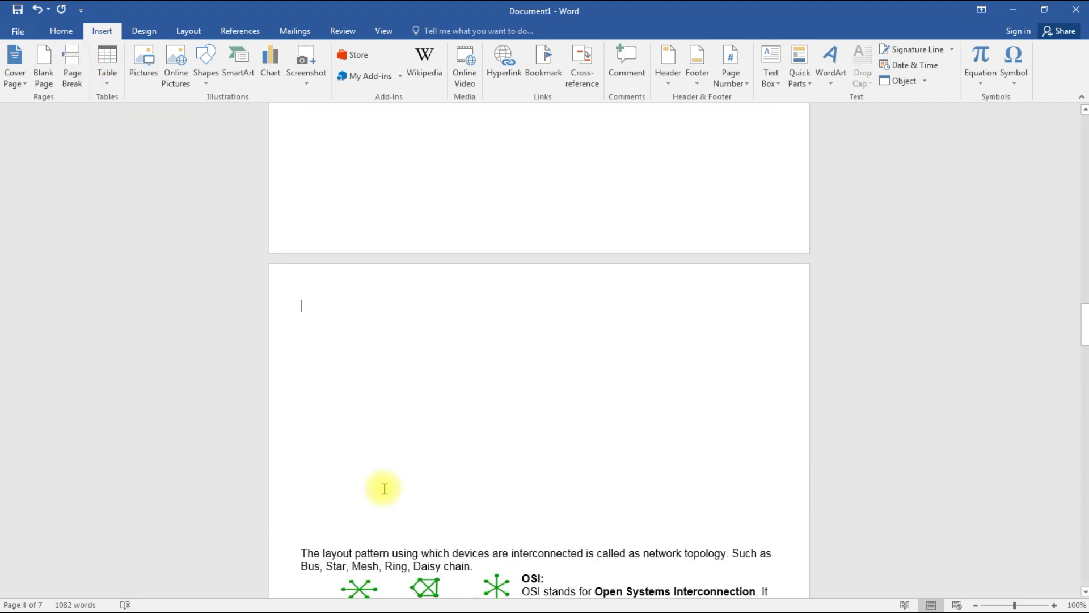
left_click(298, 543)
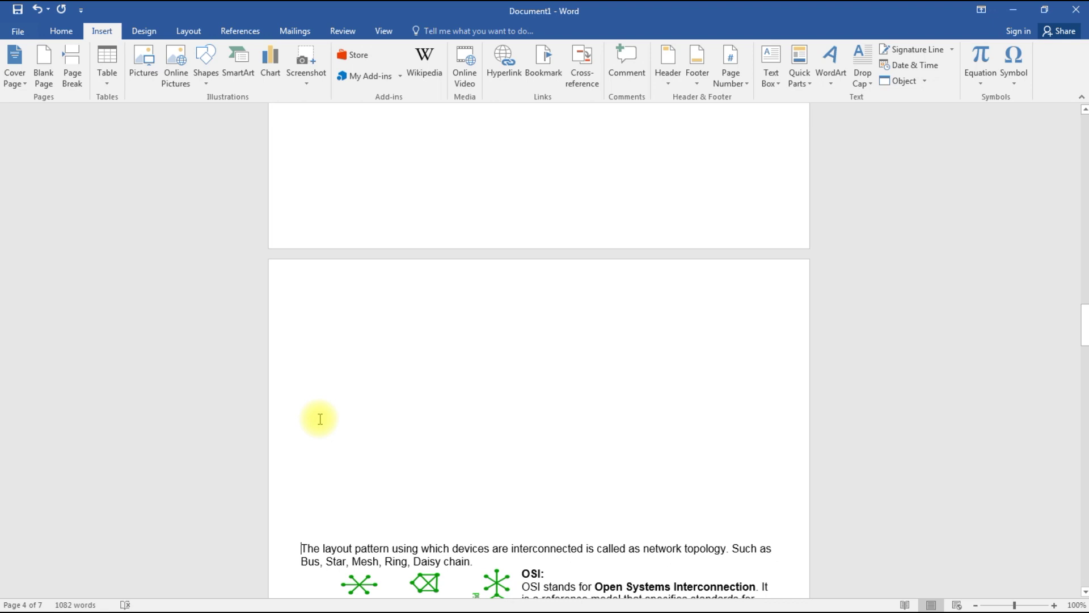
key("BackSpace")
key("BackSpace")
key("BackSpace")
key("BackSpace")
key("BackSpace")
key("BackSpace")
key("BackSpace")
key("BackSpace")
key("BackSpace")
key("BackSpace")
key("BackSpace")
key("BackSpace")
key("BackSpace")
key("BackSpace")
key("BackSpace")
key("BackSpace")
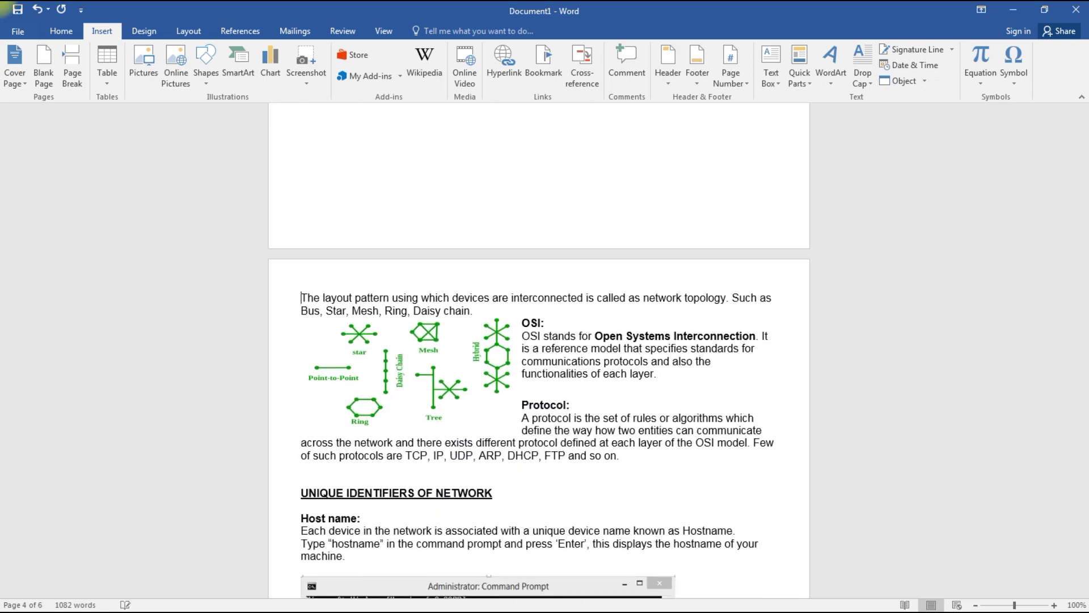
scroll(324, 418, "up", 3)
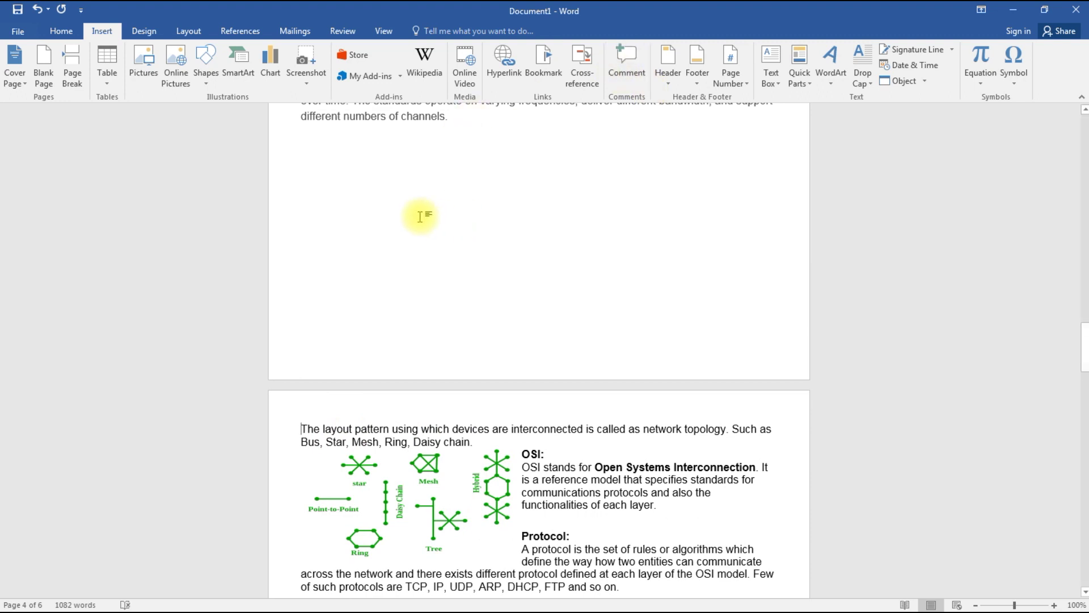
left_click(309, 134)
double_click(364, 336)
left_click(349, 226)
scroll(385, 238, "up", 3)
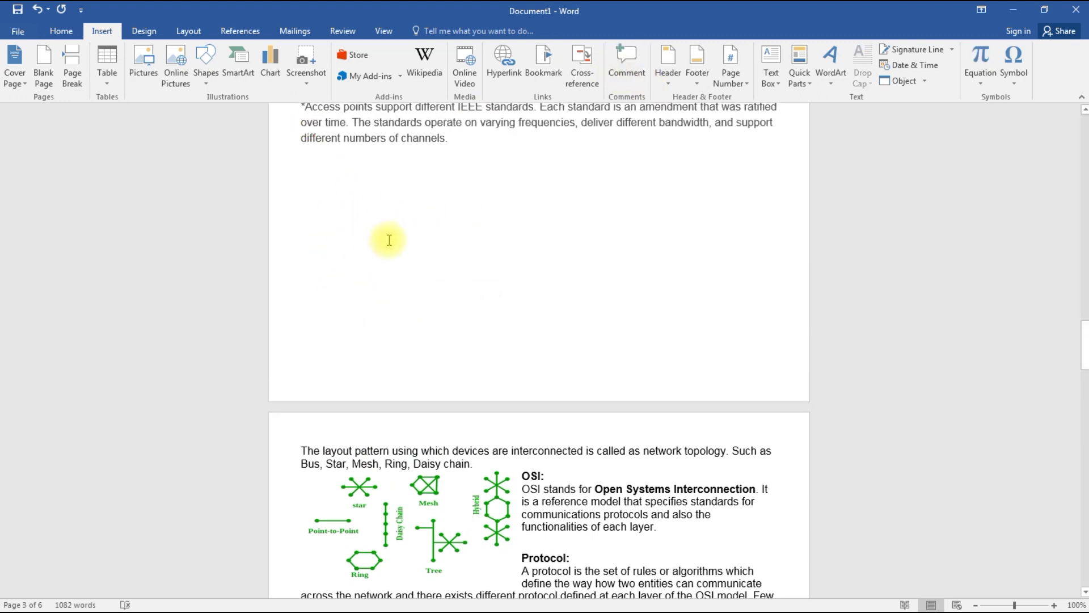
left_click(468, 251)
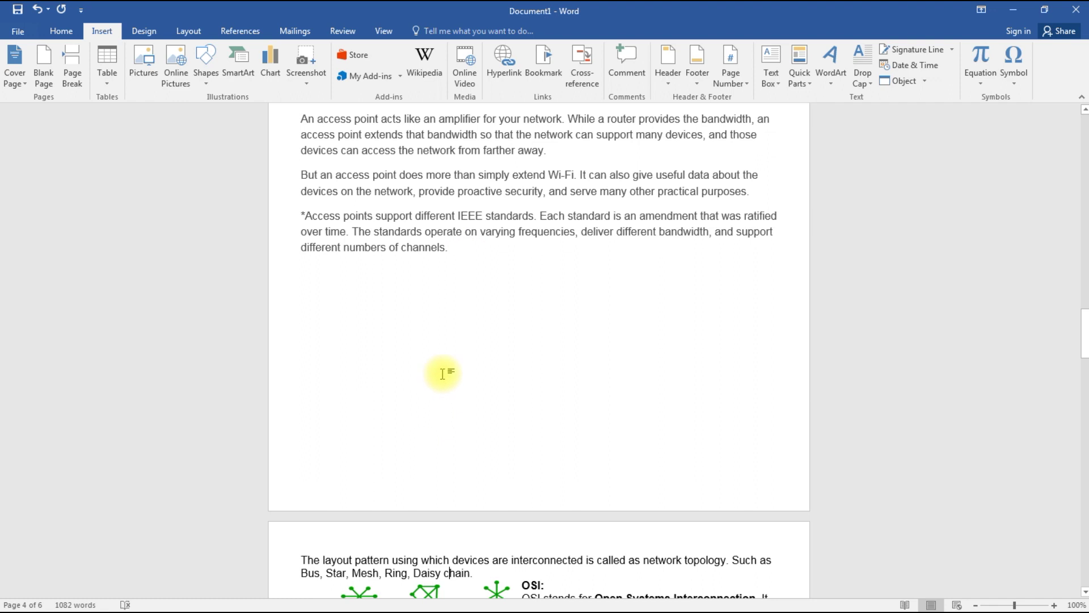
Check that the 'The layout' topology paragraph now opens the page after 'channels.'.
scroll(425, 317, "down", 2)
scroll(363, 369, "down", 1)
left_click(302, 461)
left_click(468, 155)
key("Down")
key("Down")
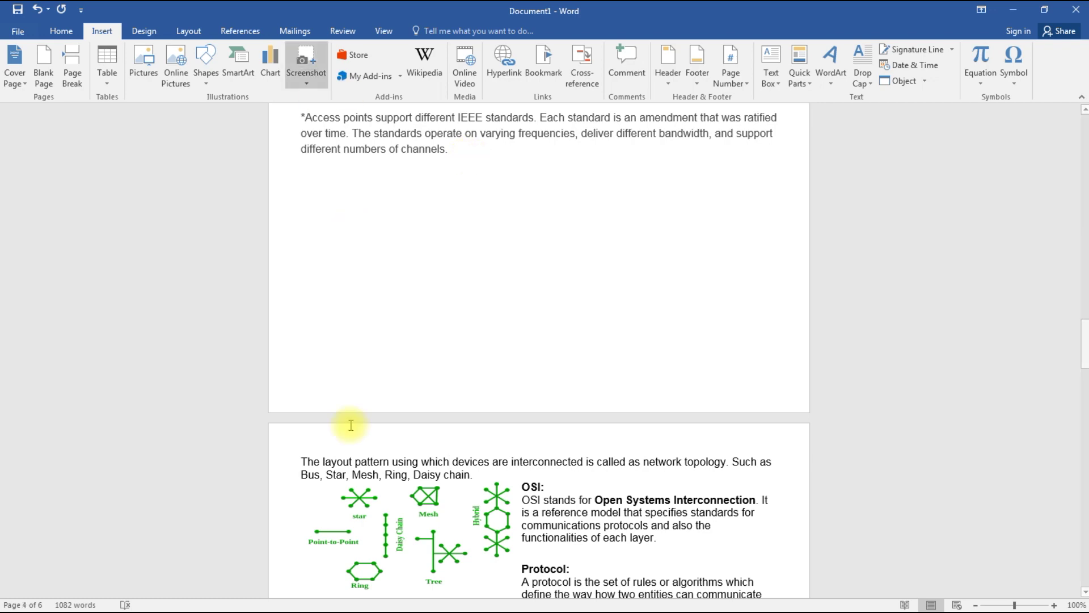
scroll(352, 226, "down", 5)
scroll(449, 340, "down", 1)
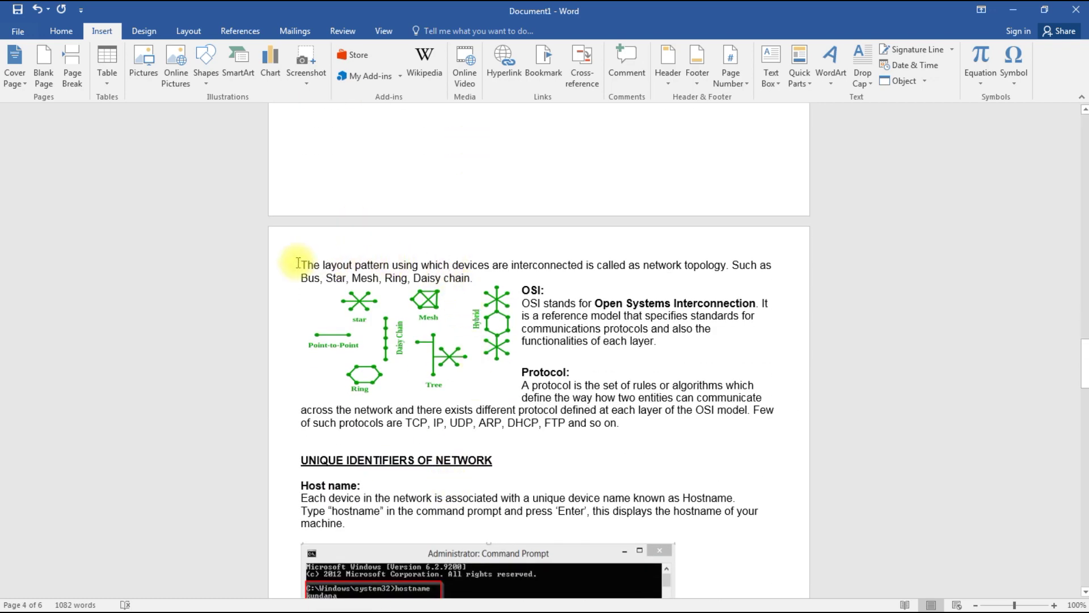
left_click(452, 265)
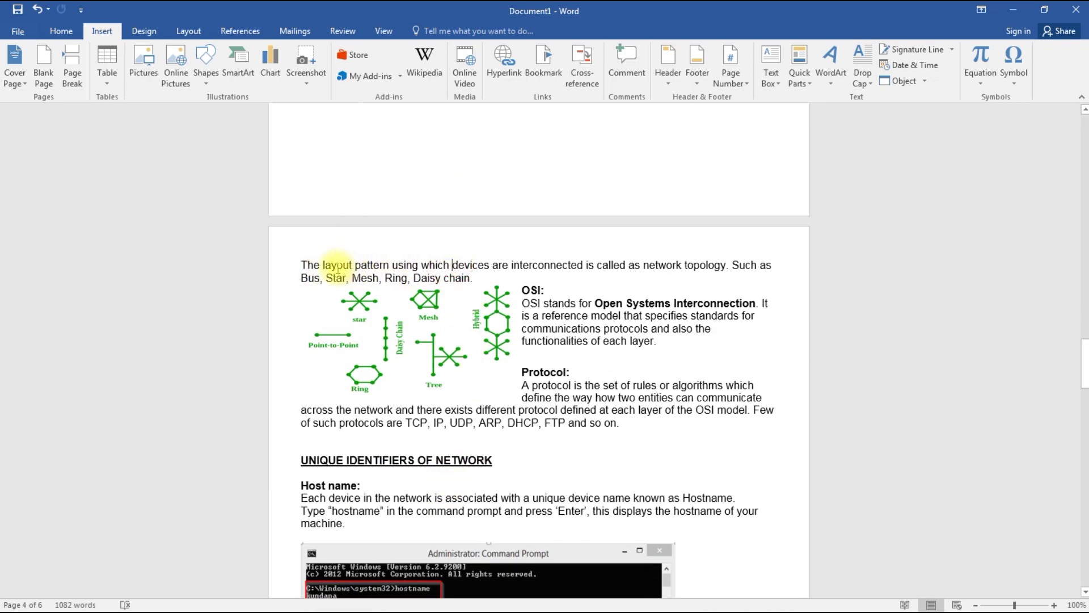
left_click(300, 265)
scroll(363, 252, "up", 4)
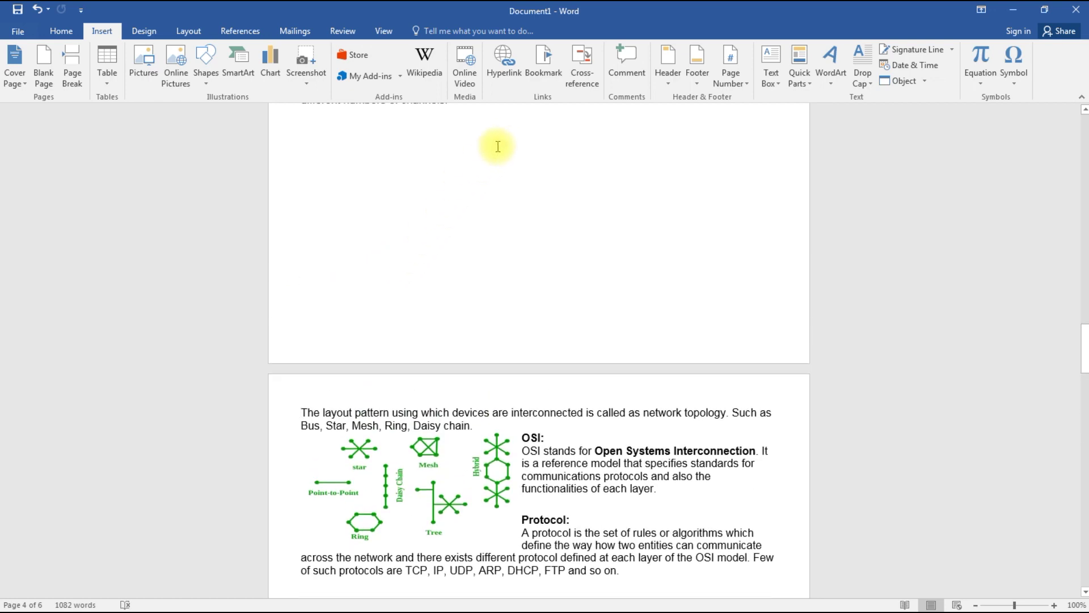
scroll(498, 146, "up", 4)
left_click(457, 218)
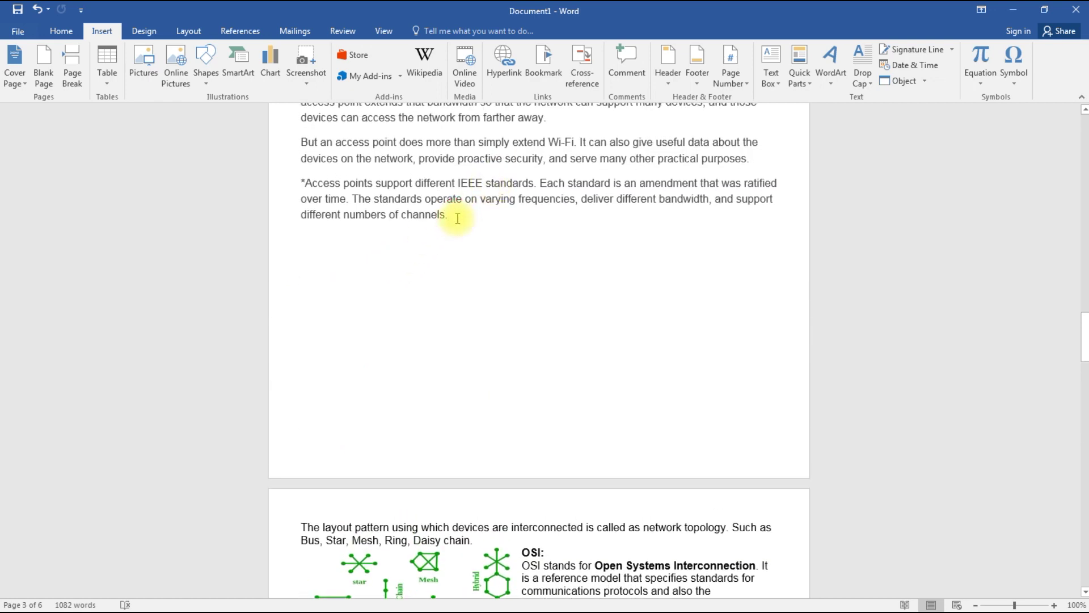
key("Down")
key("Down")
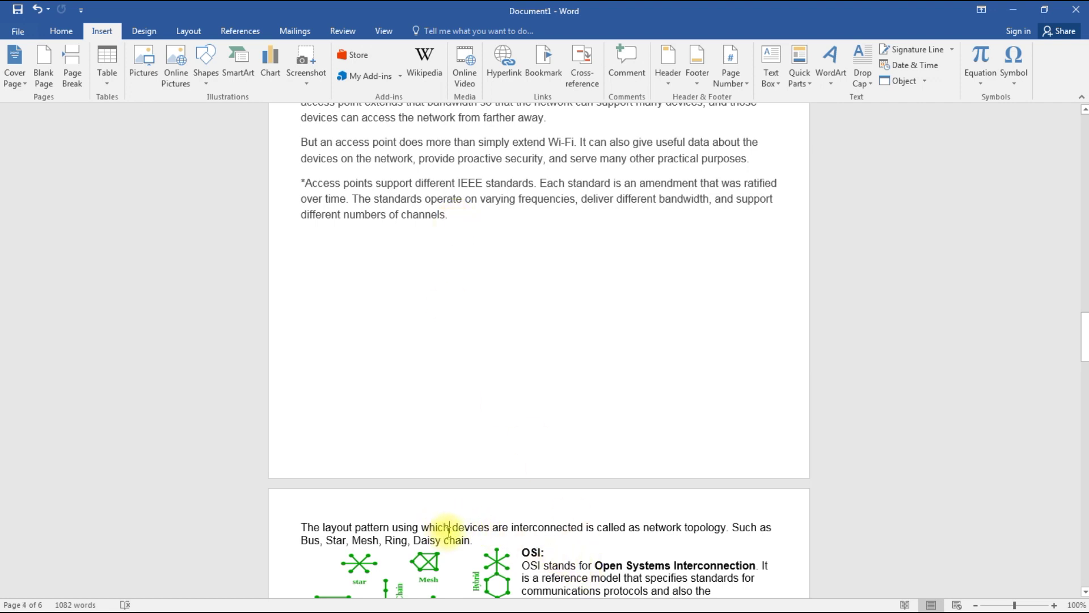
Scroll from the topology paragraph up to the Computer Networking cover page, then open Table options.
left_click(459, 527)
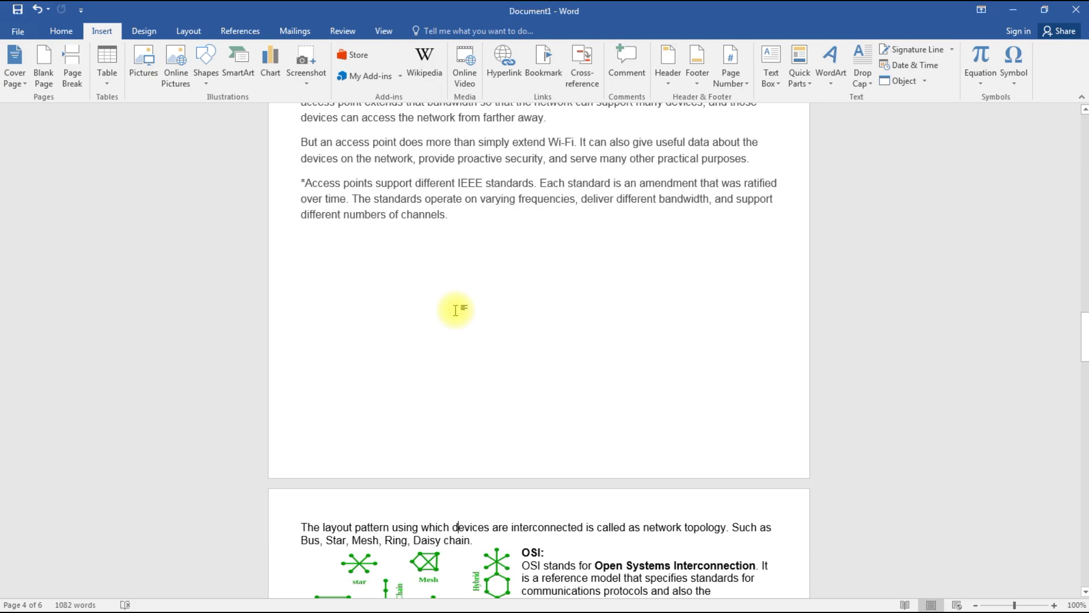
scroll(434, 321, "up", 1)
scroll(433, 320, "up", 5)
scroll(428, 307, "up", 6)
scroll(423, 292, "up", 6)
scroll(414, 273, "up", 6)
scroll(414, 272, "up", 10)
scroll(412, 270, "up", 8)
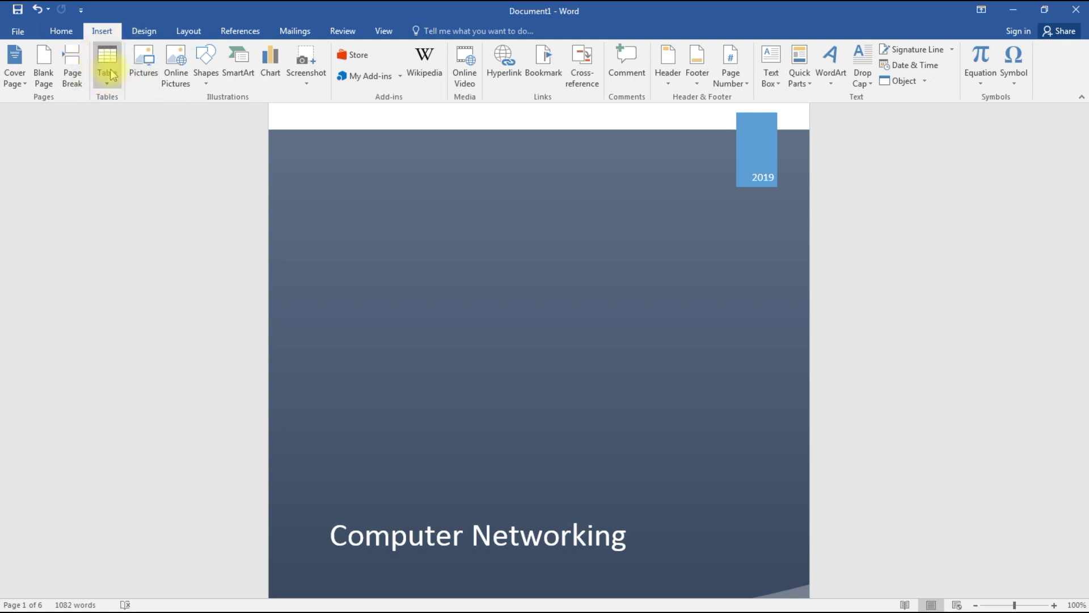
left_click(101, 86)
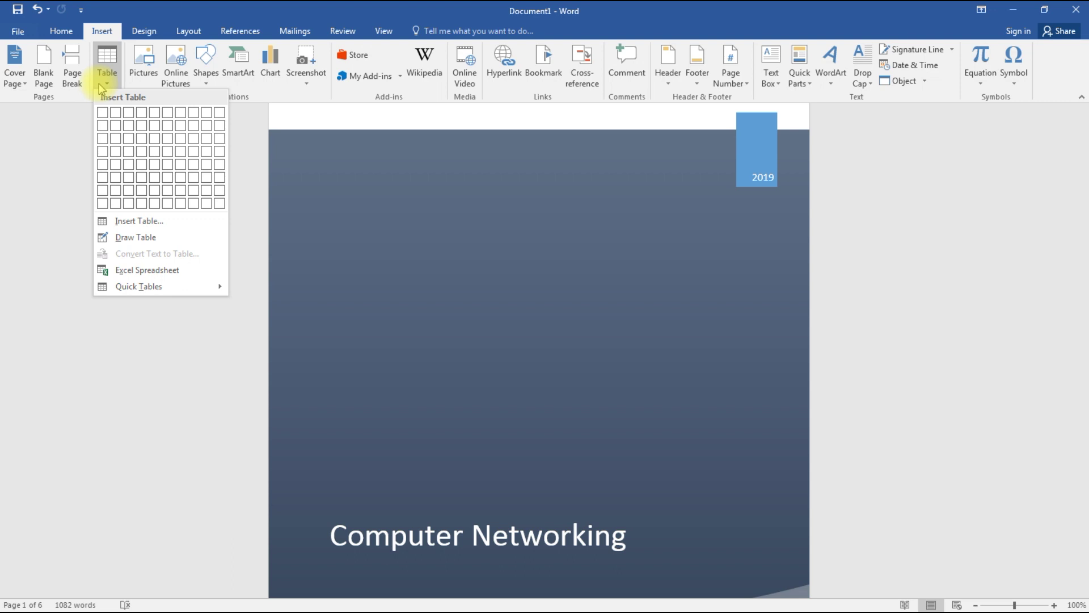
left_click(80, 105)
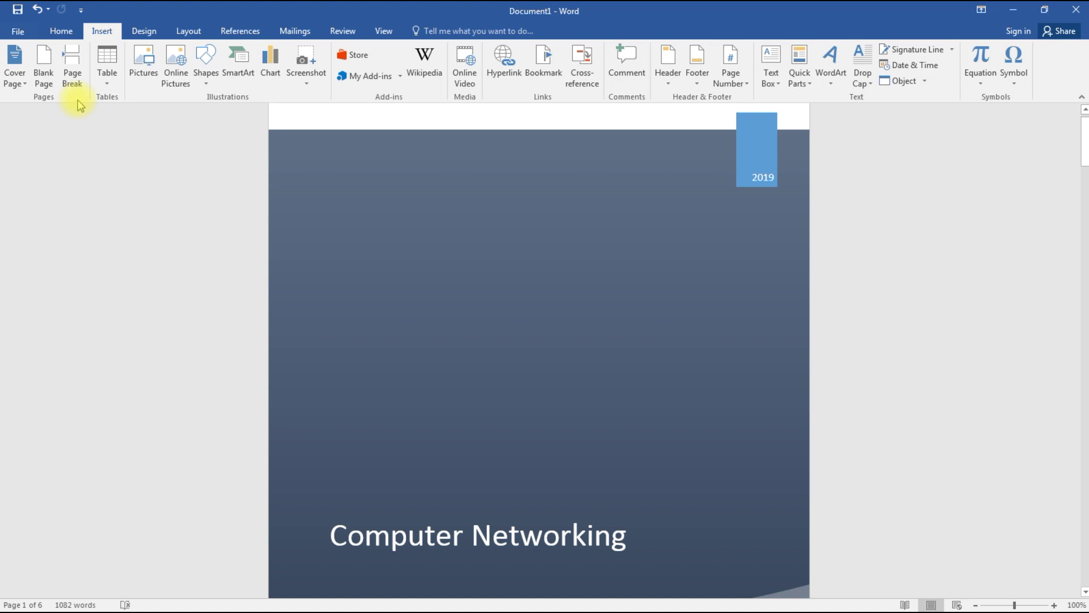
scroll(437, 350, "down", 4)
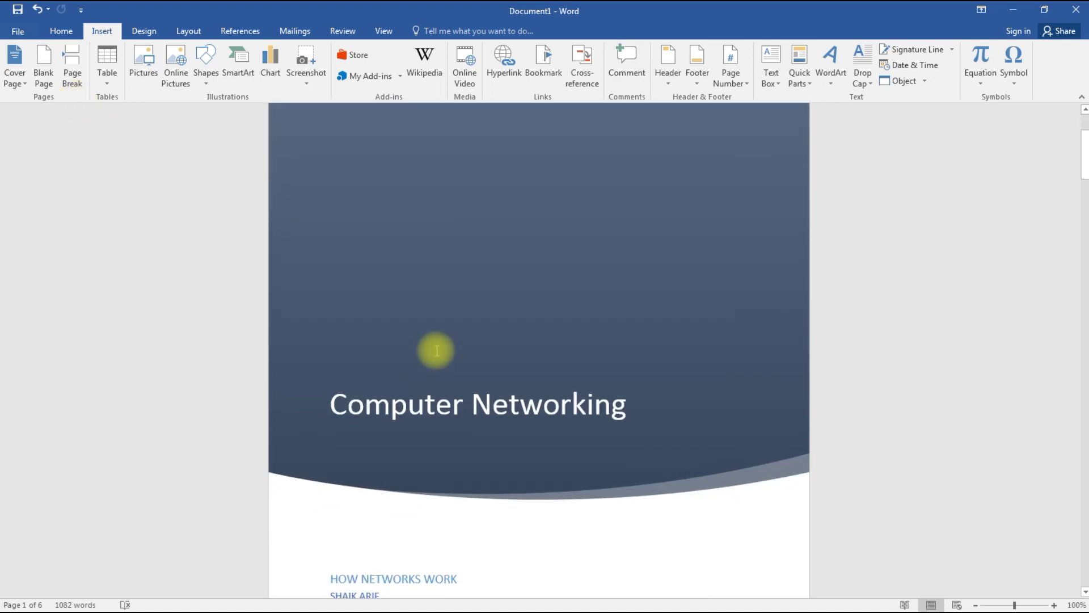